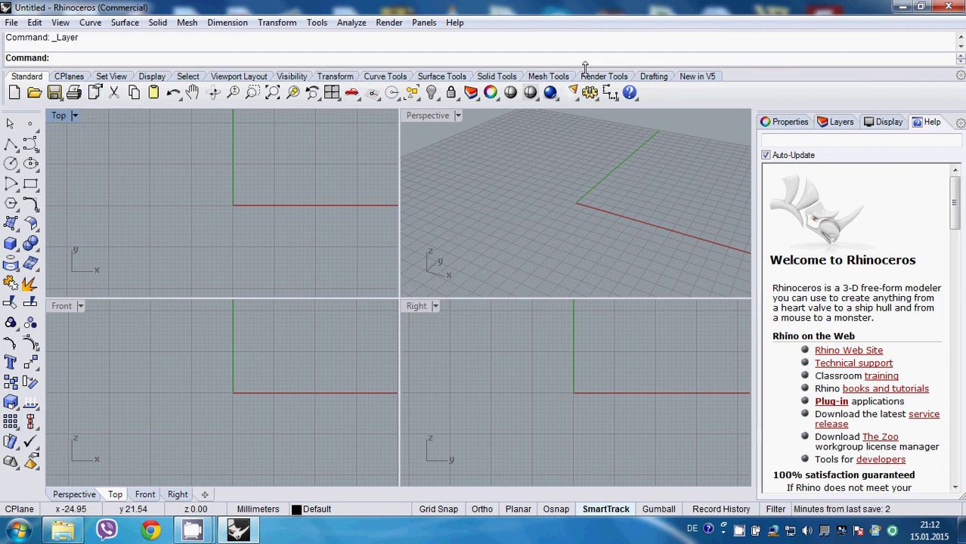
Show the Units page of Document Properties: Millimeters, 0.01 absolute tolerance, 1 degree angle
click(95, 92)
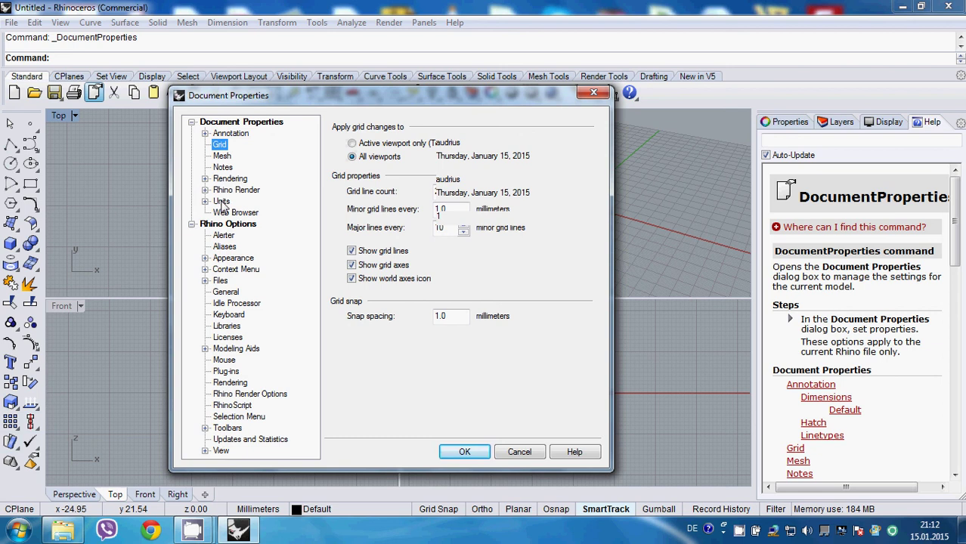
click(221, 202)
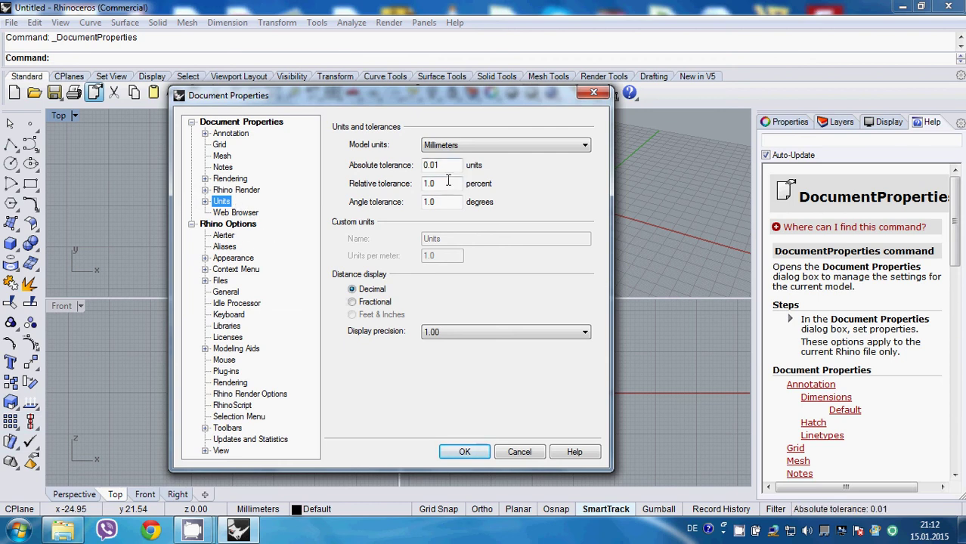
Enable autosave every 20 minutes in Files and uncheck 'Show surface isocurves' in General
click(220, 280)
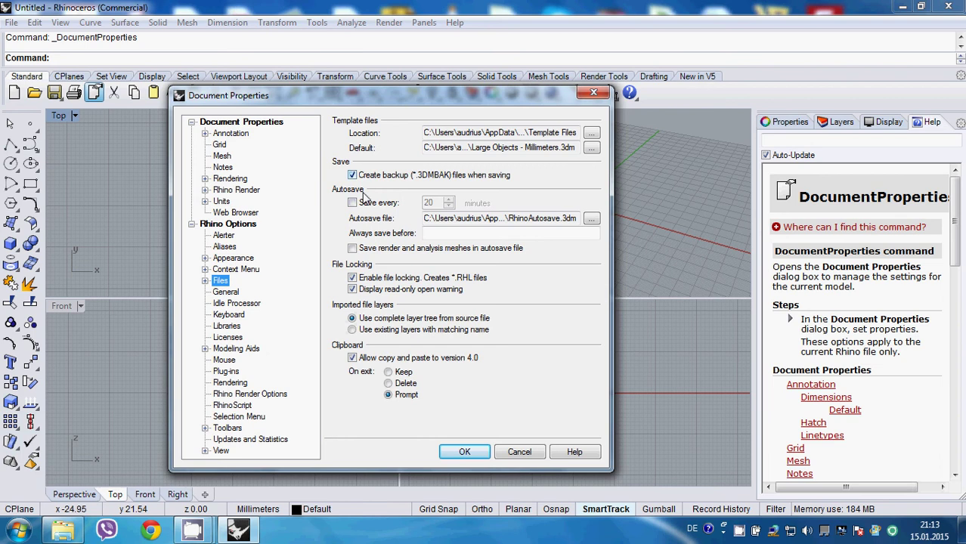
click(353, 203)
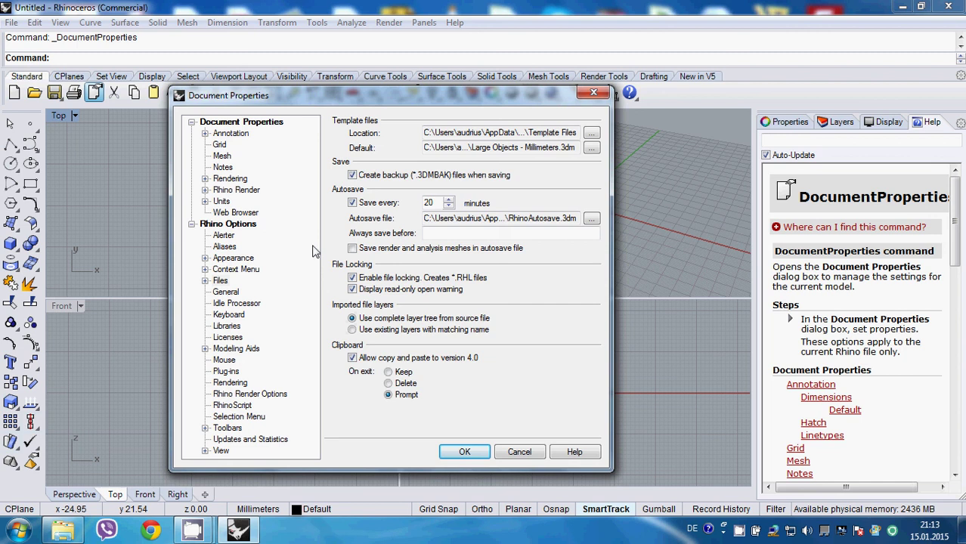
click(227, 293)
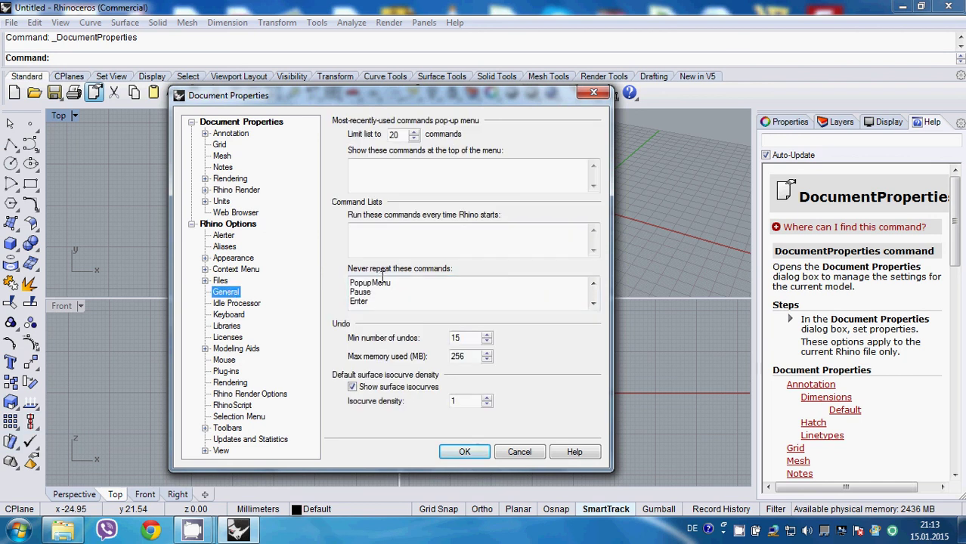
click(353, 387)
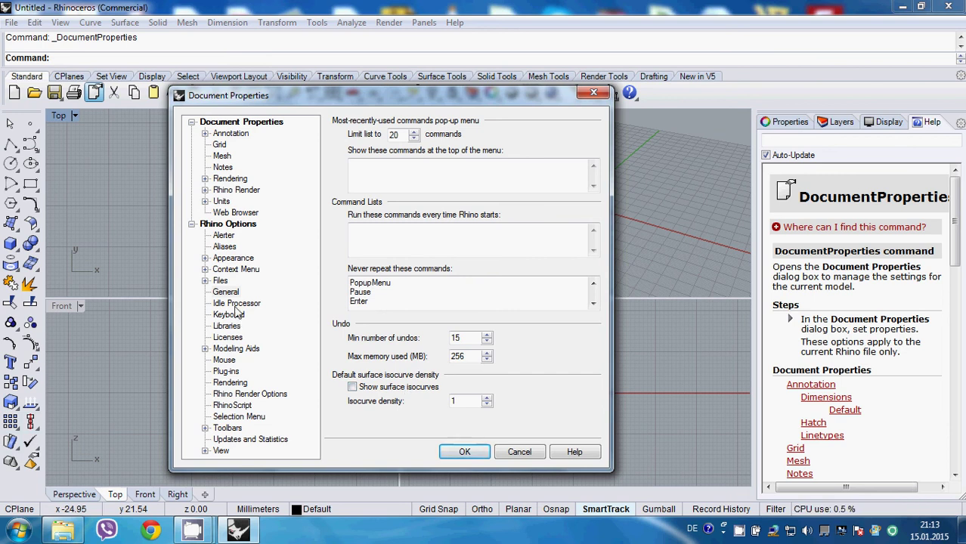
Set Shaded mode backfaces to Single Color in a bluer purple, then OK out of Document Properties
click(206, 451)
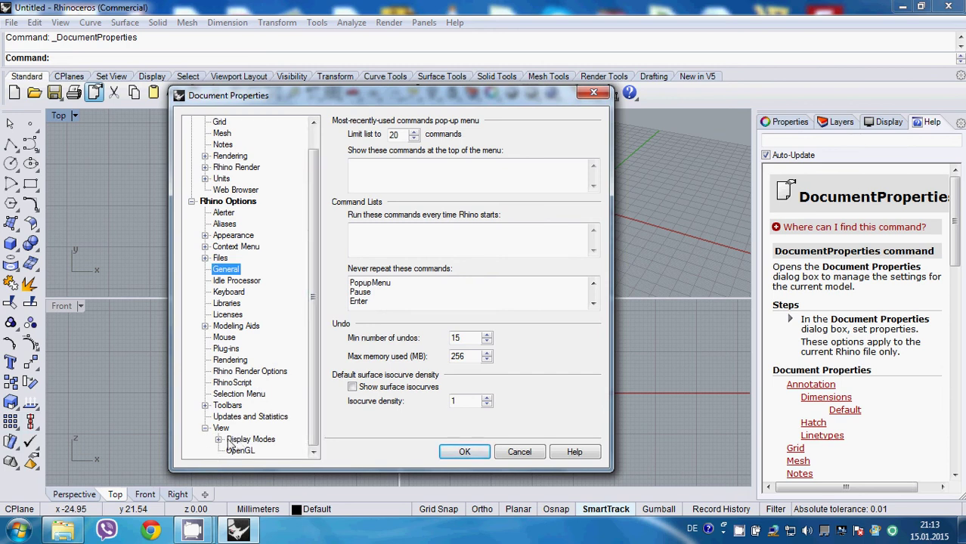
click(218, 439)
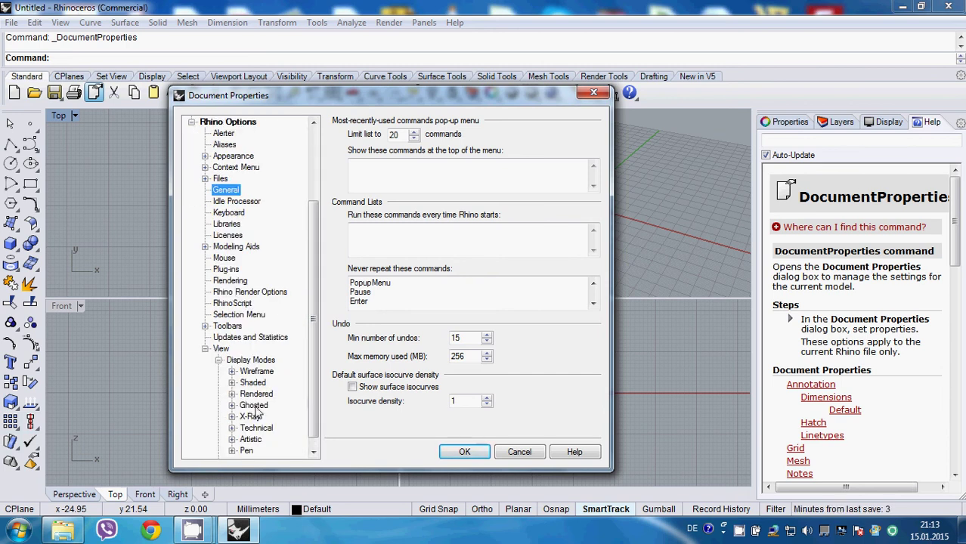
click(258, 384)
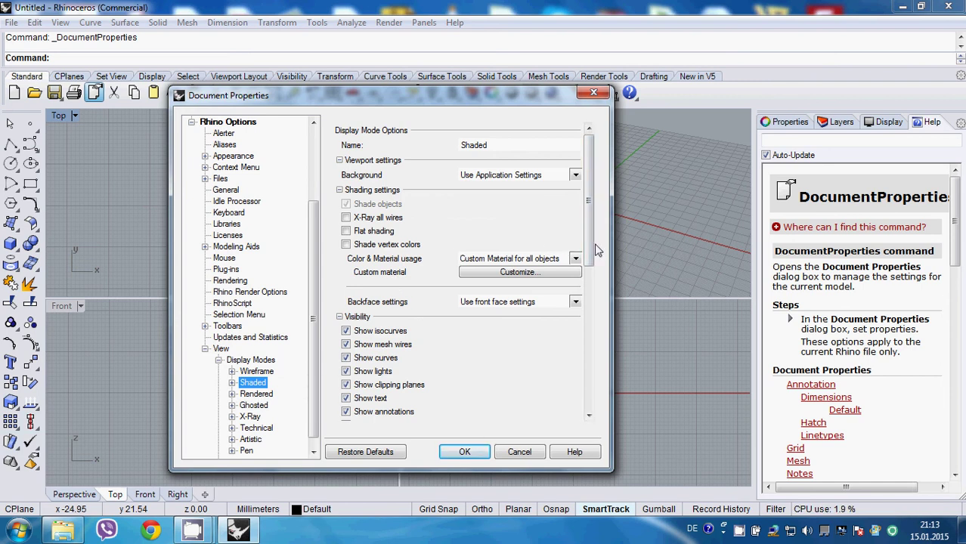
scroll(593, 250, down, 1)
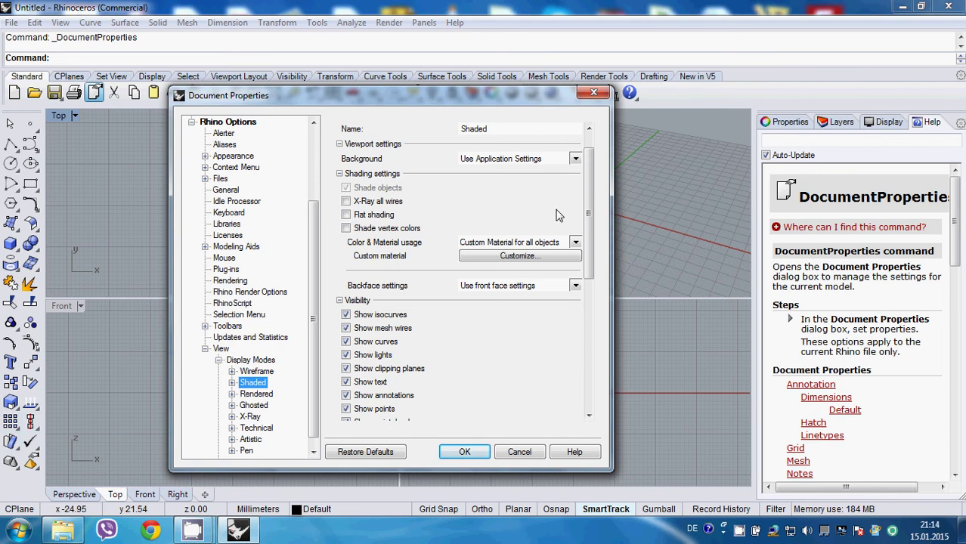
click(575, 286)
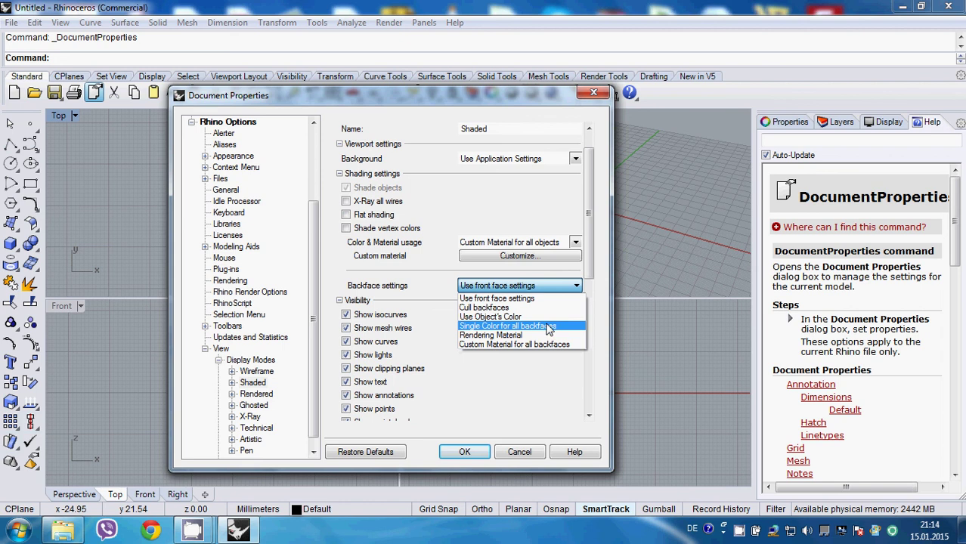
click(543, 327)
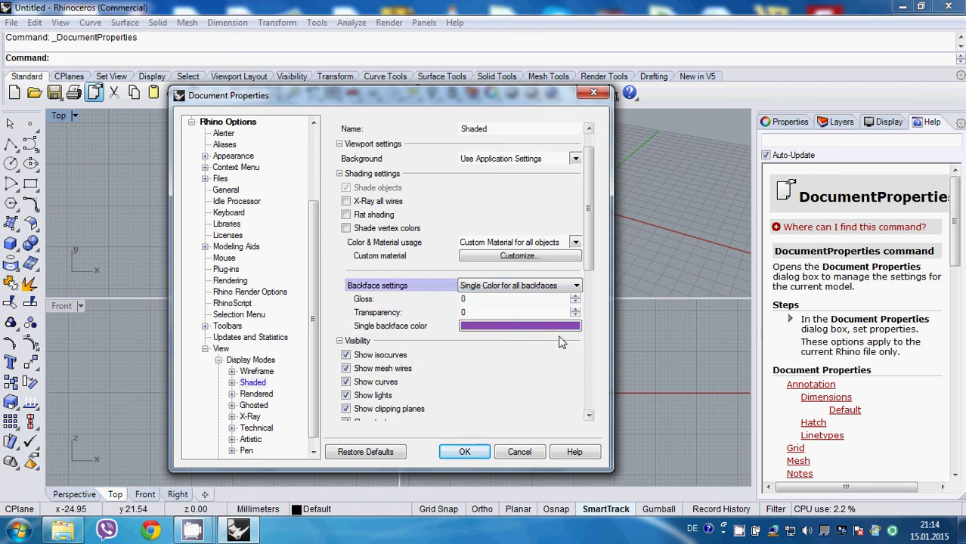
click(489, 326)
drag(438, 305, 421, 310)
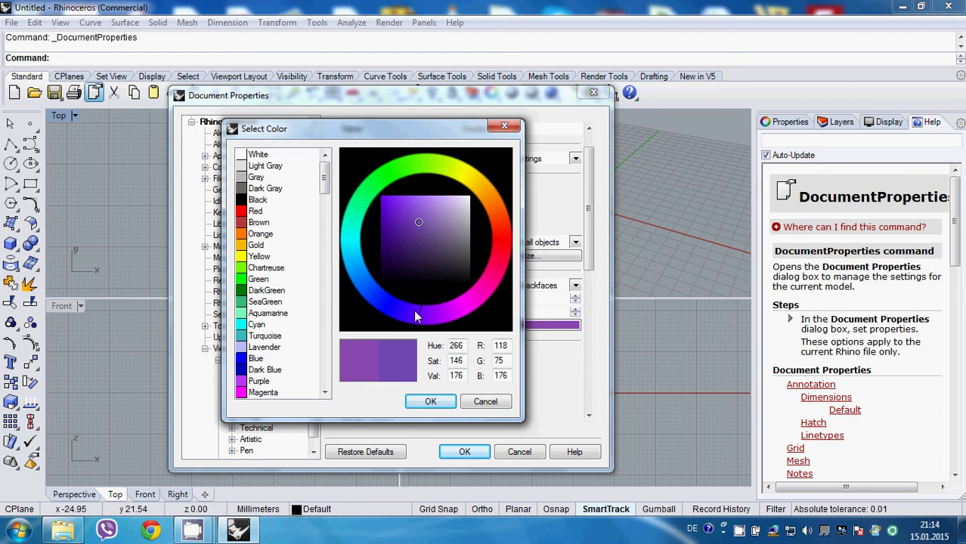
click(430, 403)
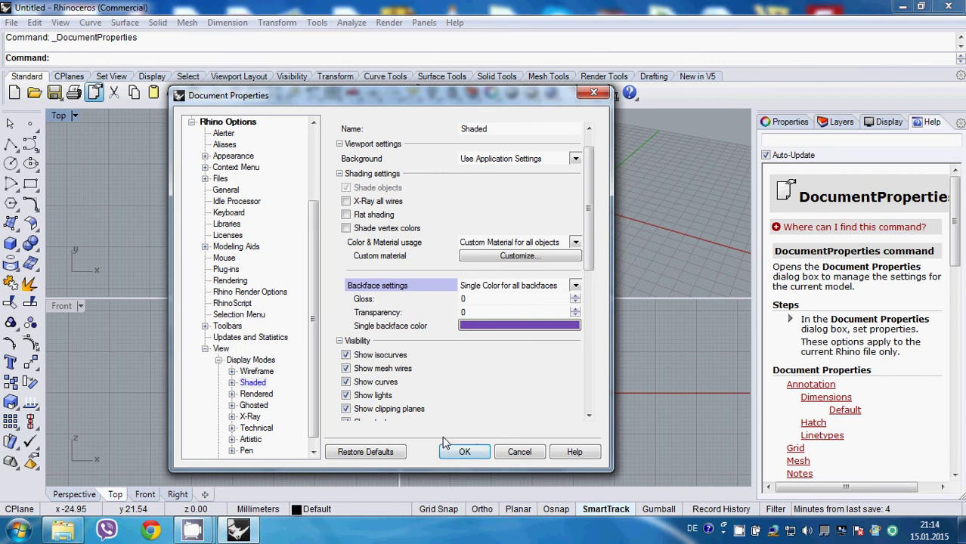
scroll(316, 313, up, 10)
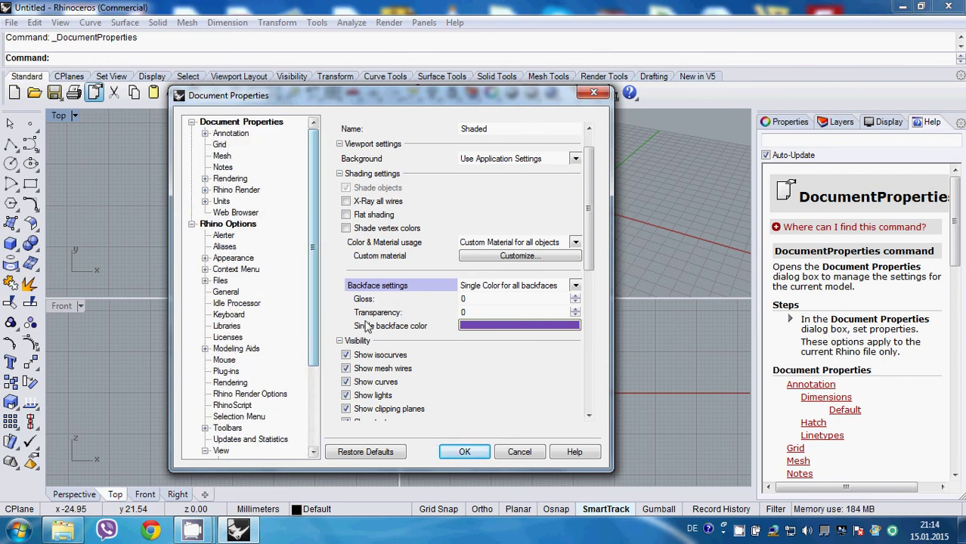
click(464, 451)
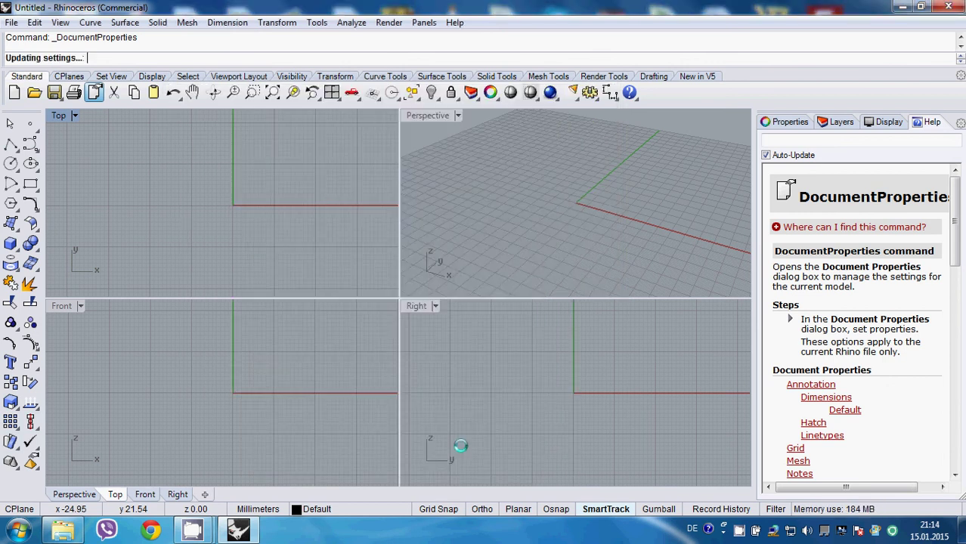
Bring up the middle-click Popup toolbar in the Top viewport and drag it taller
middle_click(258, 160)
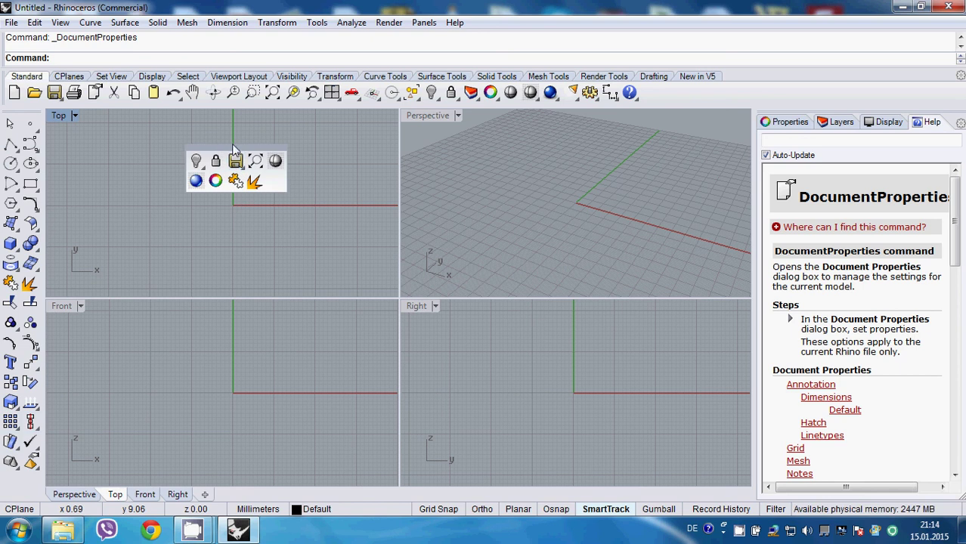
mouse_move(232, 144)
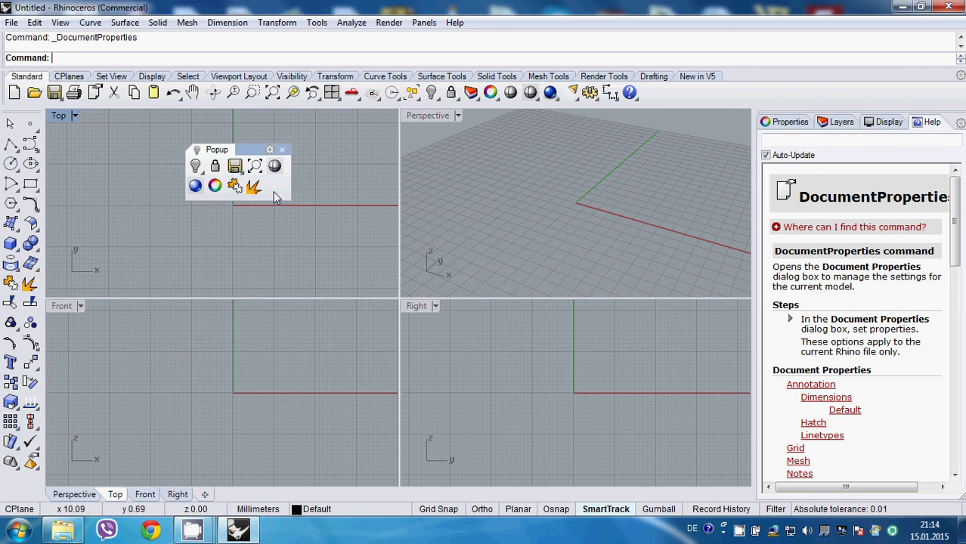
mouse_move(284, 198)
mouse_down()
mouse_move(272, 257)
mouse_move(301, 229)
mouse_move(318, 234)
mouse_up()
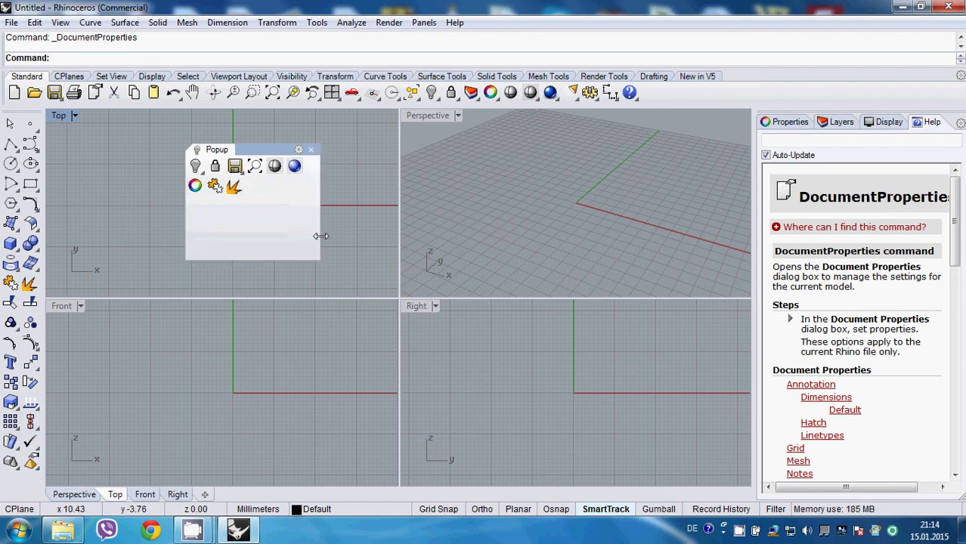
Expand the Popup's grouped visibility tools, running Show to reveal hidden objects (none found)
click(199, 168)
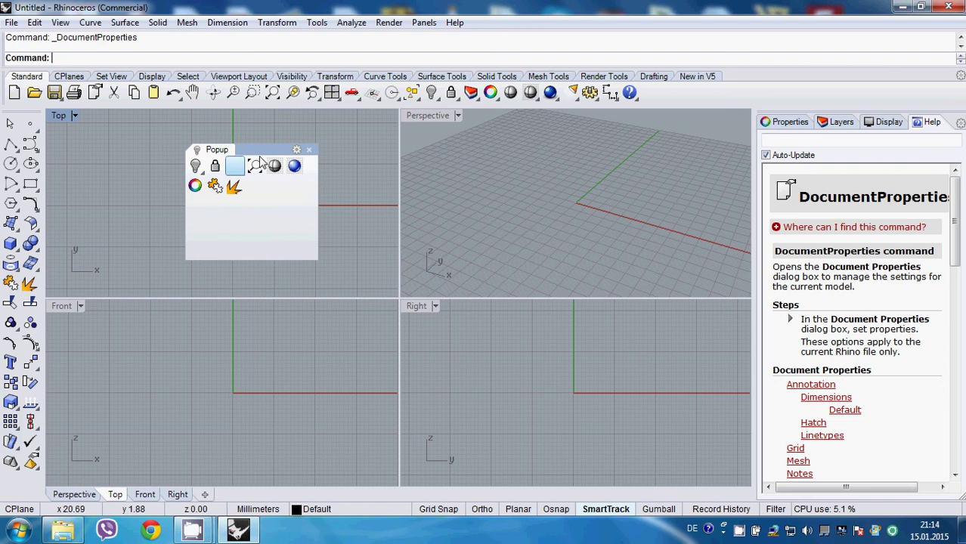
click(196, 167)
click(216, 185)
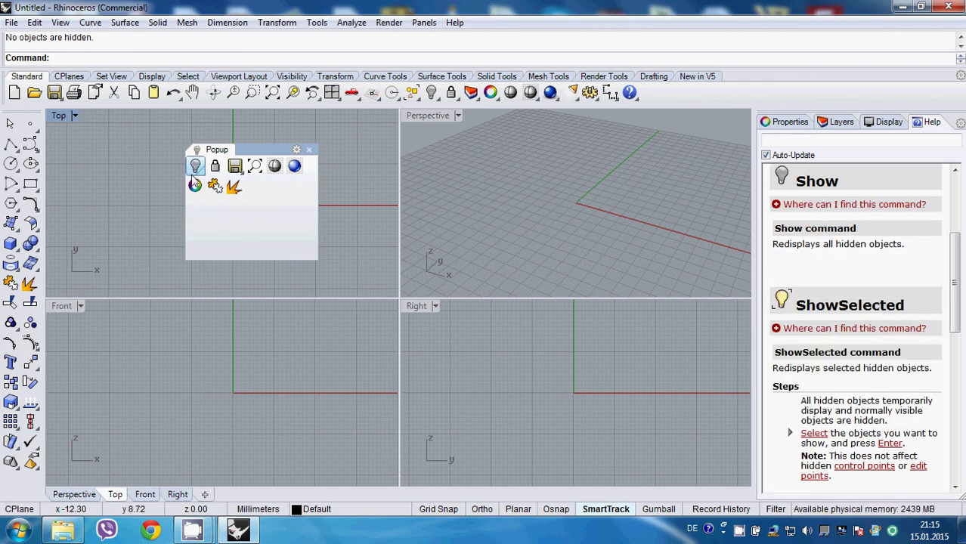
click(195, 167)
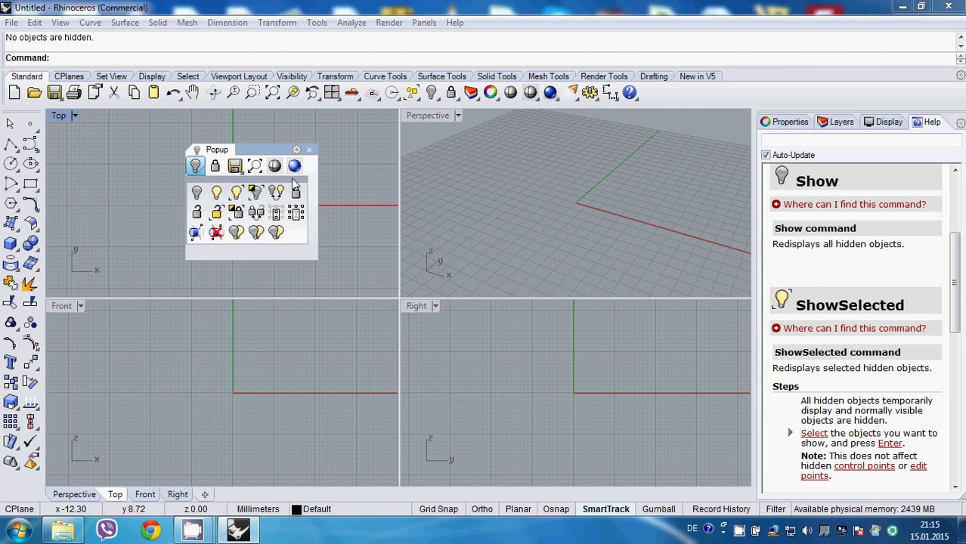
Float the visibility tools as their own toolbar and delete the Hide and Save buttons from Popup
drag(295, 184, 216, 226)
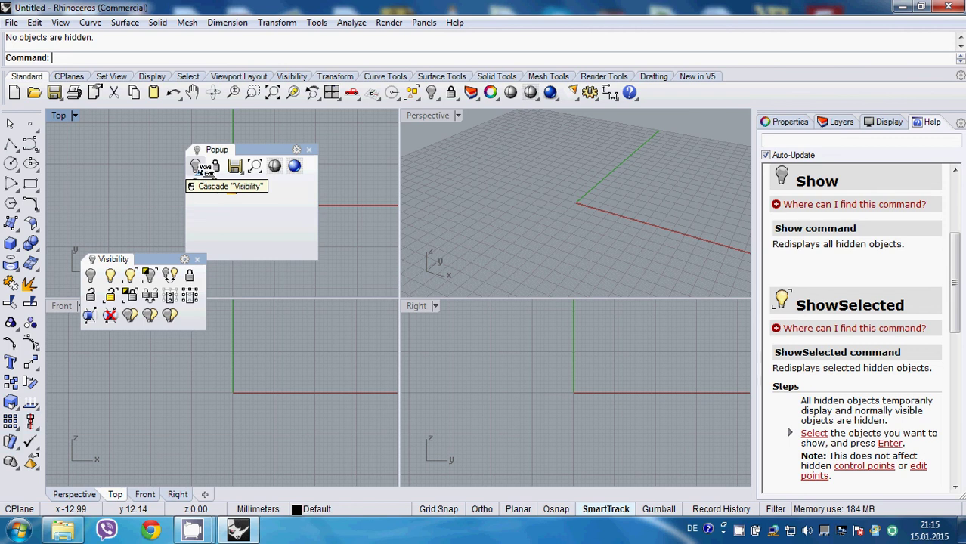
shift+drag(198, 168, 124, 171)
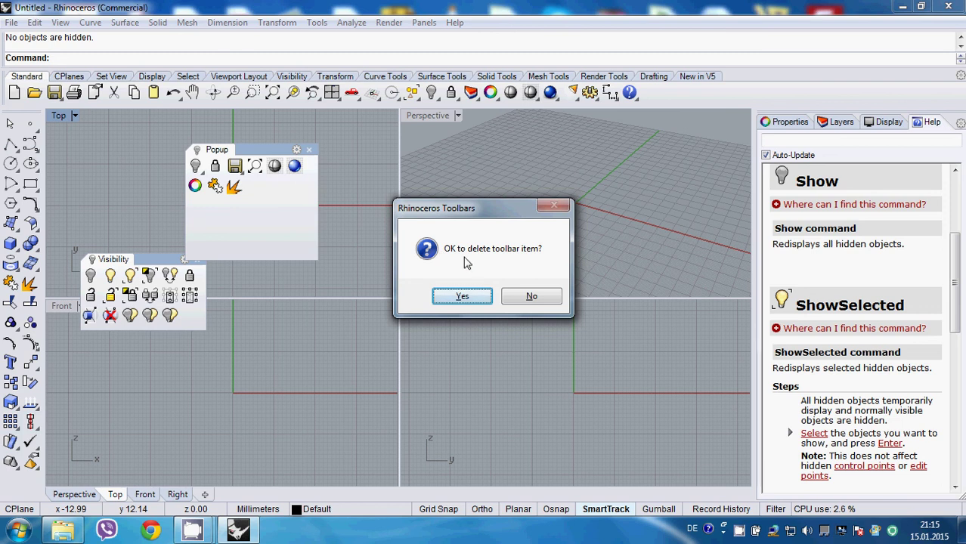
click(462, 295)
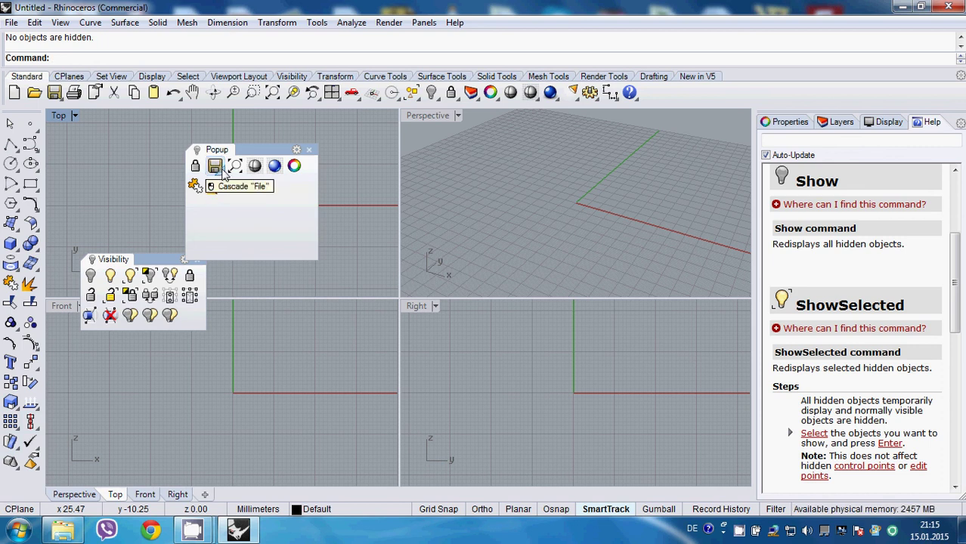
click(215, 168)
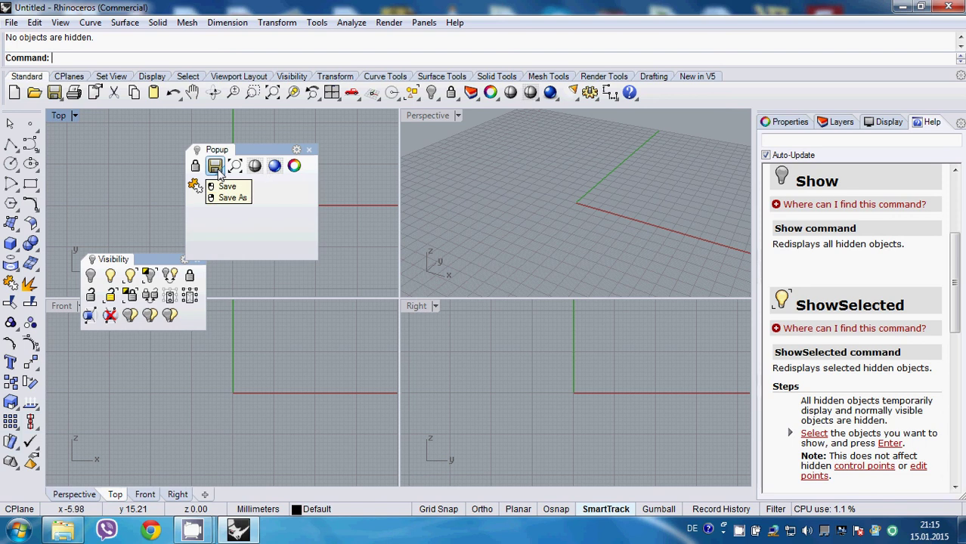
shift+drag(217, 169, 146, 173)
click(460, 296)
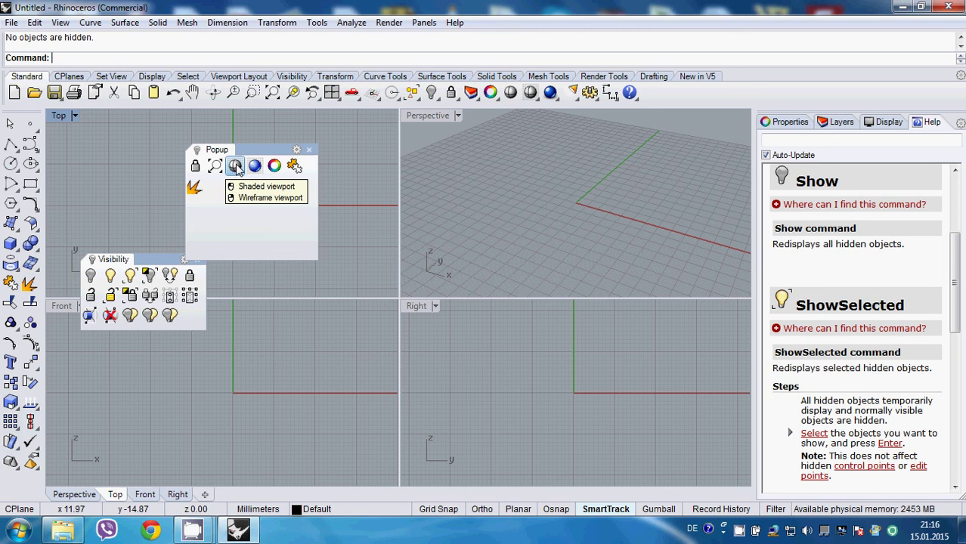
Delete the Shaded, Render Preview and colour-wheel buttons from Popup, confirming each prompt
shift+drag(236, 168, 151, 155)
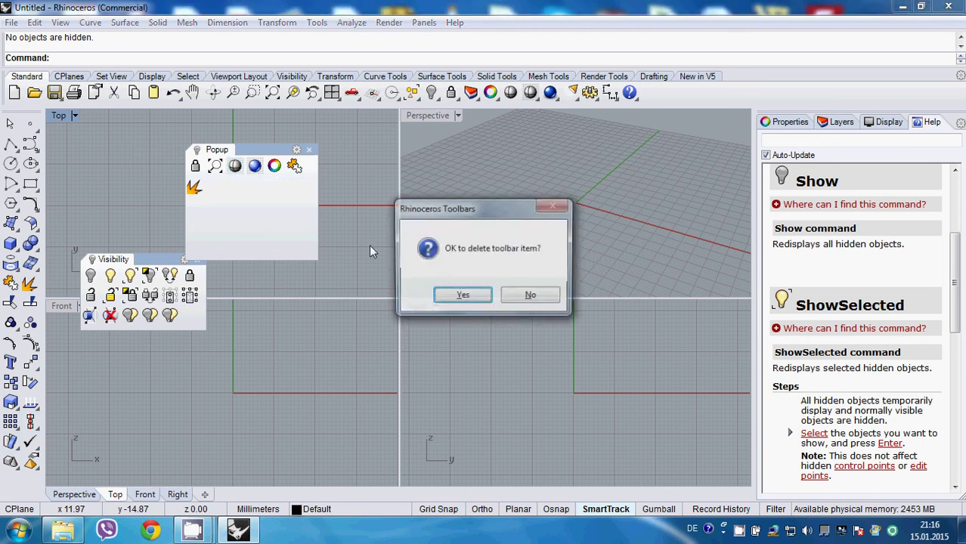
key(Return)
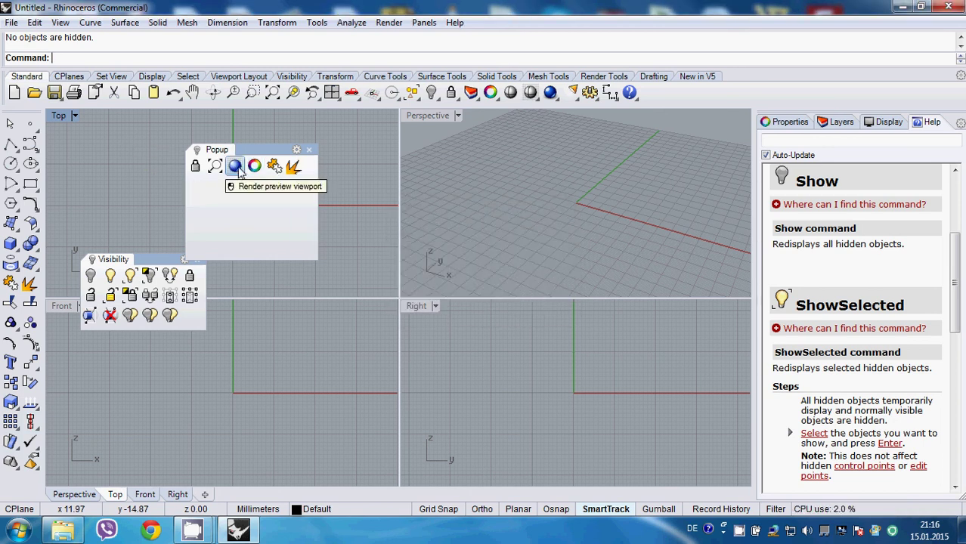
shift+drag(235, 167, 139, 177)
key(Return)
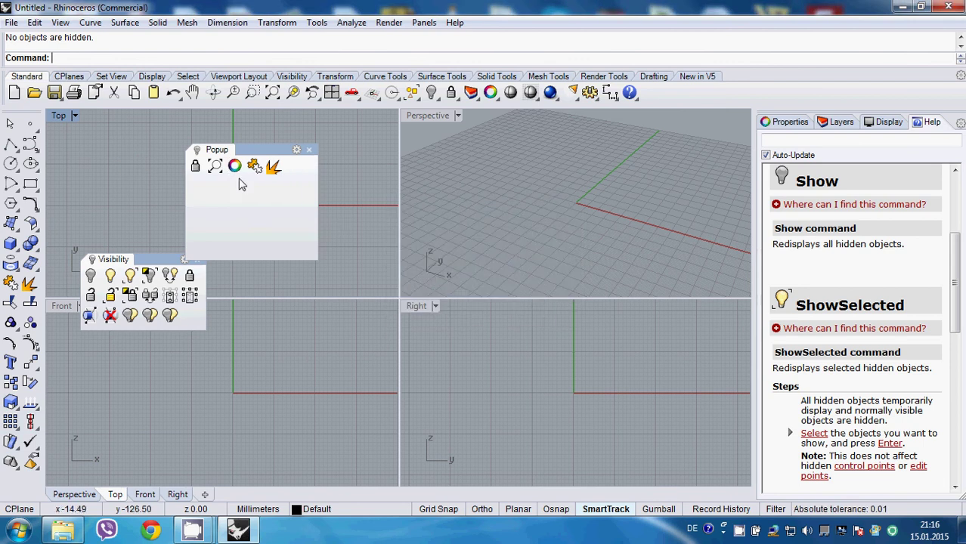
shift+drag(234, 166, 150, 173)
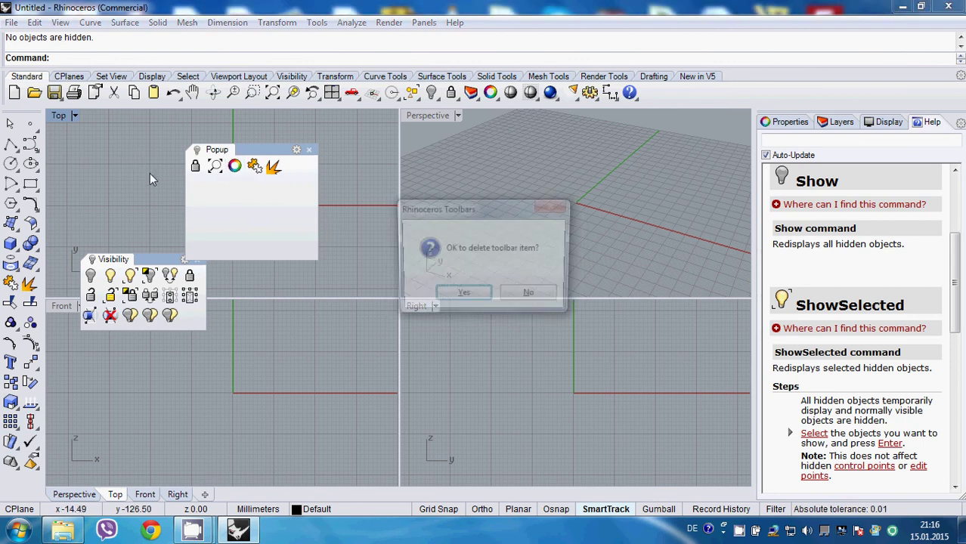
click(460, 297)
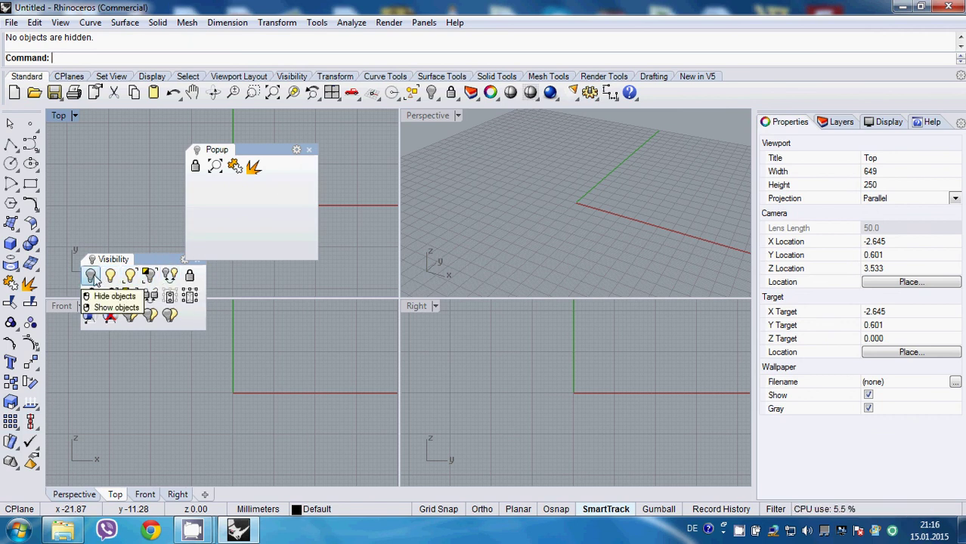
Copy the four light-bulb show/hide buttons into Popup and close the Visibility toolbar
mouse_move(93, 279)
shift+mouse_down()
mouse_move(254, 243)
mouse_move(92, 279)
shift+mouse_up()
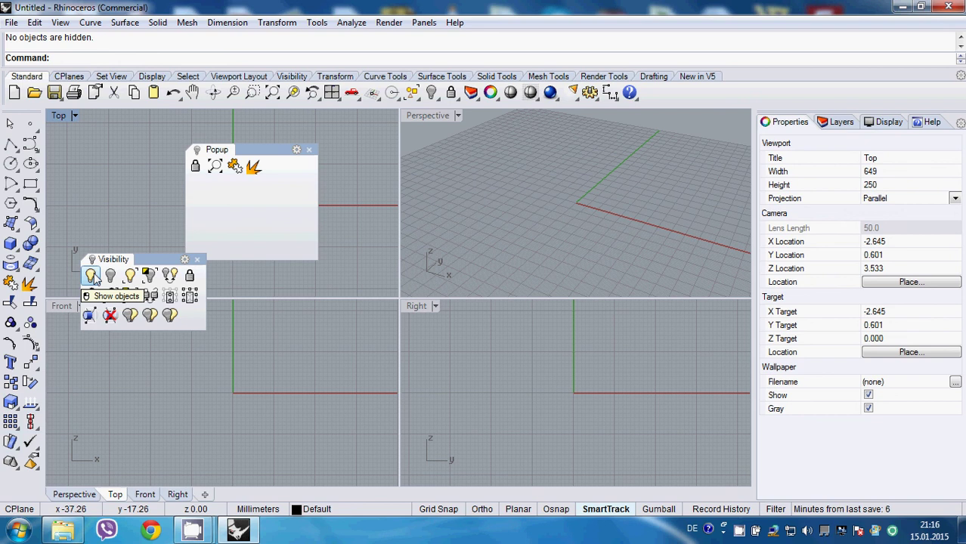
ctrl+drag(93, 279, 238, 189)
ctrl+drag(112, 278, 294, 168)
ctrl+drag(133, 278, 255, 225)
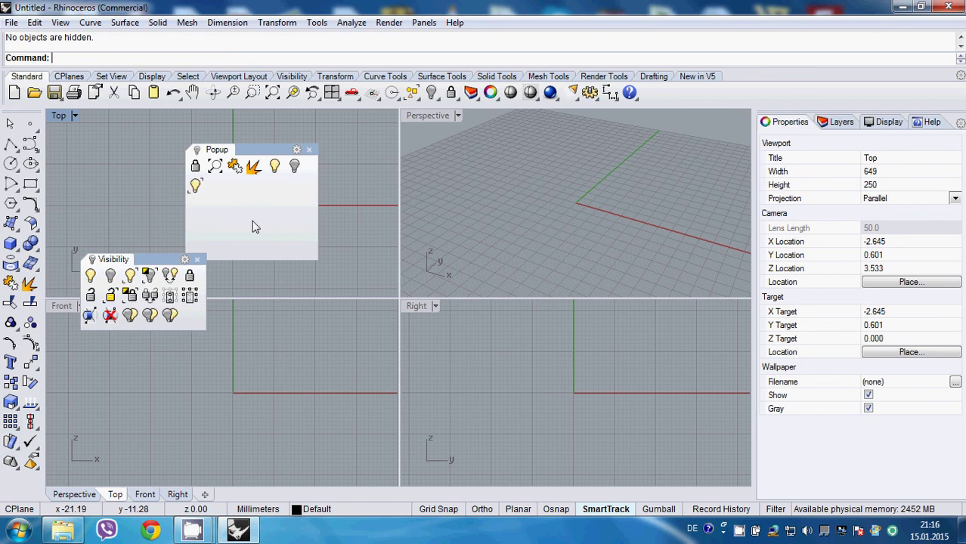
ctrl+drag(149, 276, 260, 187)
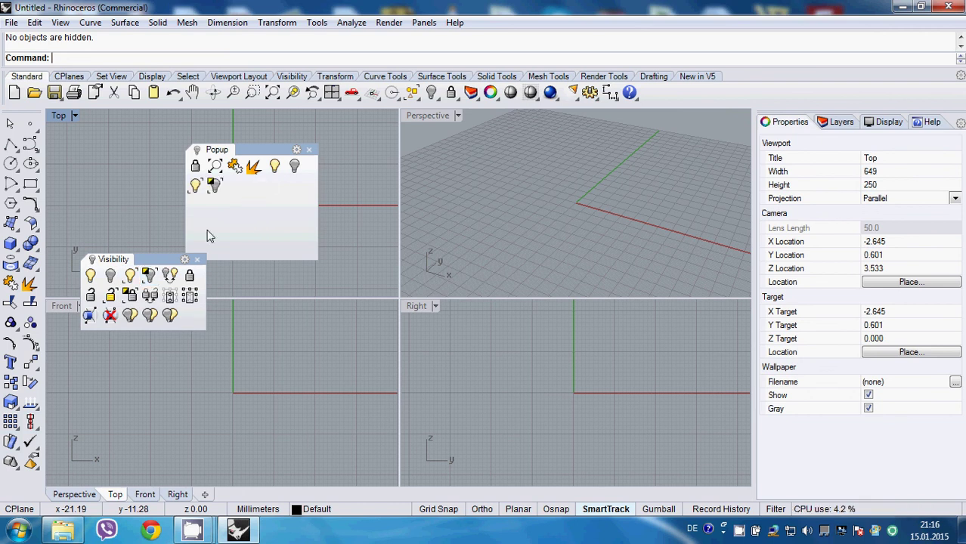
click(197, 260)
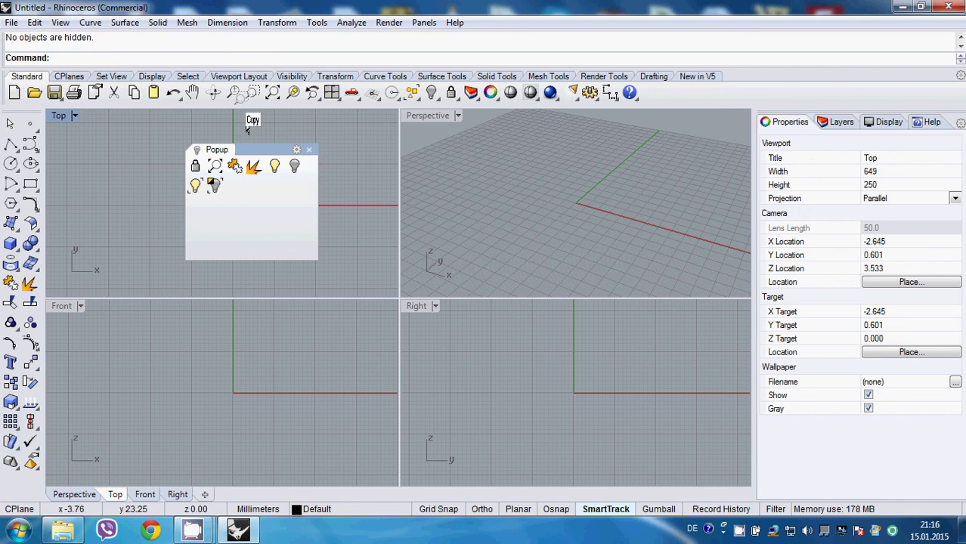
Add the Zoom Window and Zoom Selected buttons to Popup, removing the duplicate zoom button
ctrl+drag(254, 96, 235, 186)
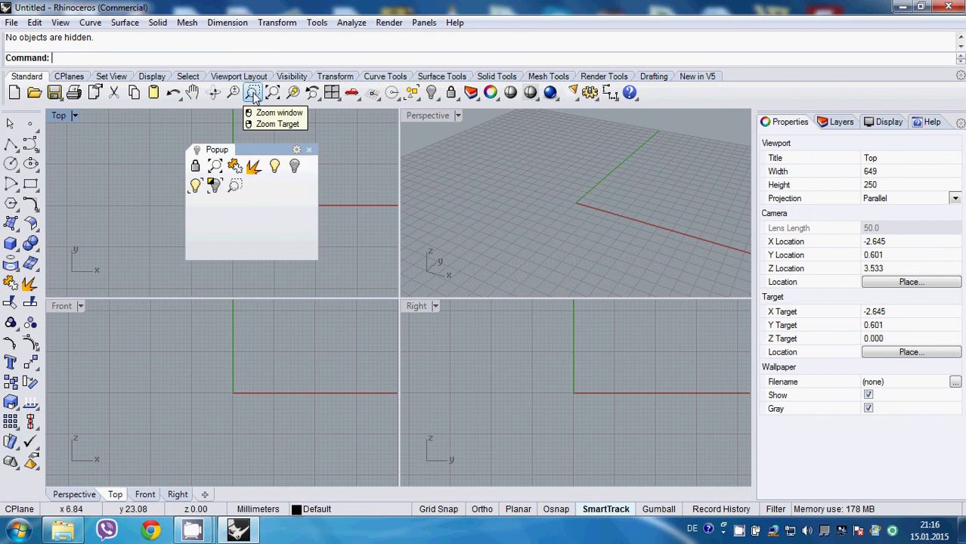
ctrl+drag(254, 96, 301, 139)
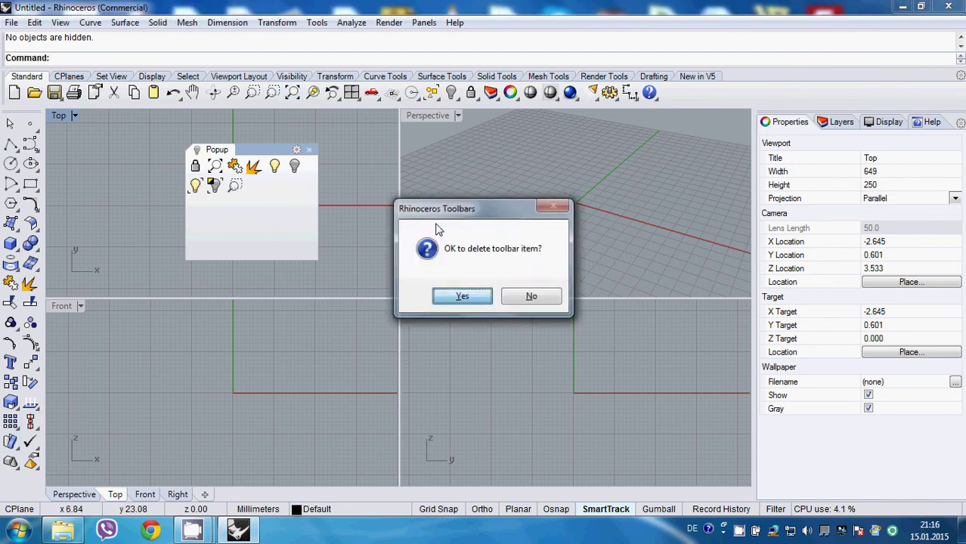
key(Return)
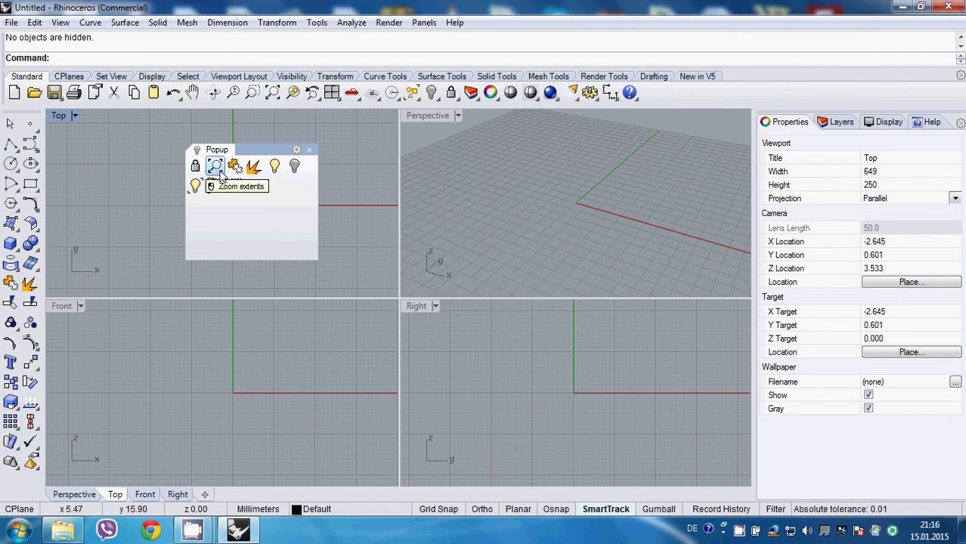
shift+drag(234, 167, 255, 186)
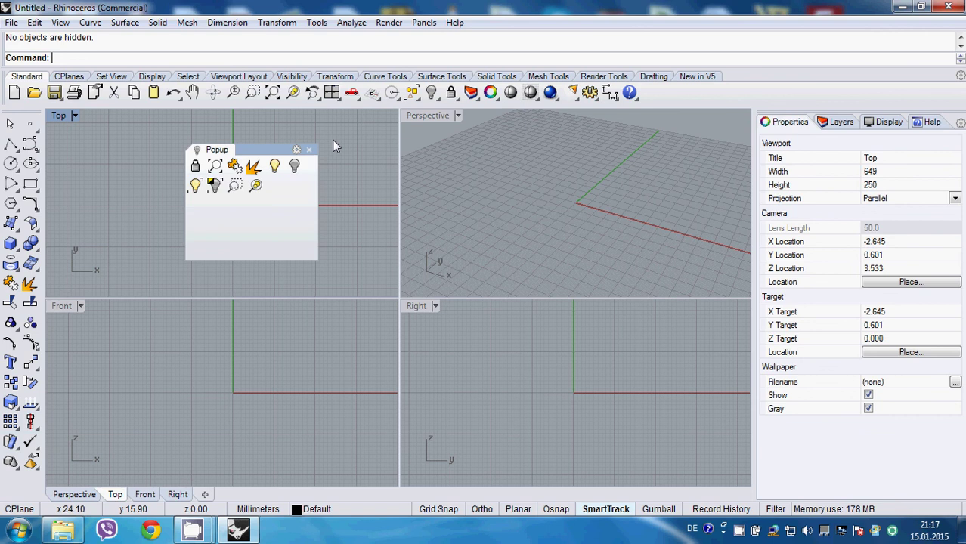
Copy Select Curves and Select Duplicates from torn-off Select toolbars into Popup, then close both toolbars
click(415, 100)
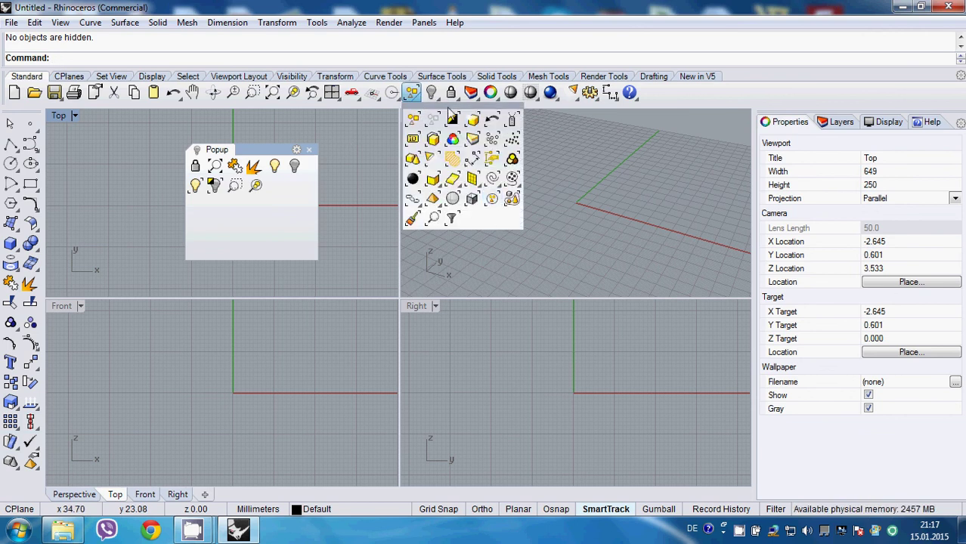
drag(447, 110, 408, 155)
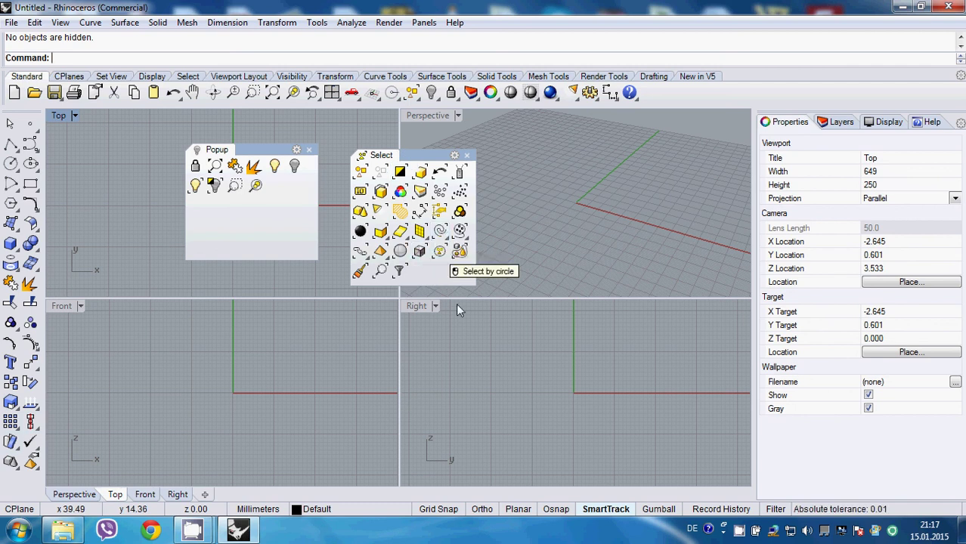
click(440, 231)
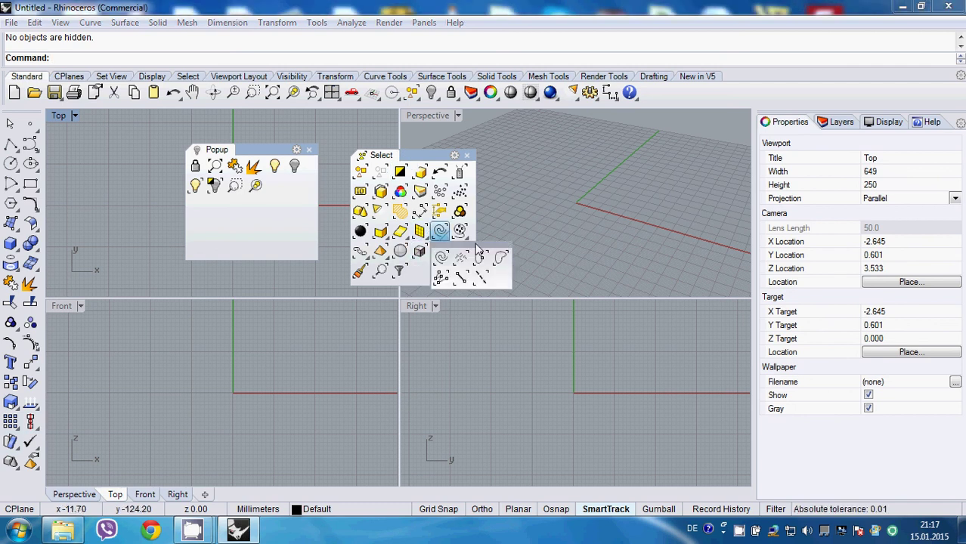
drag(482, 249, 558, 198)
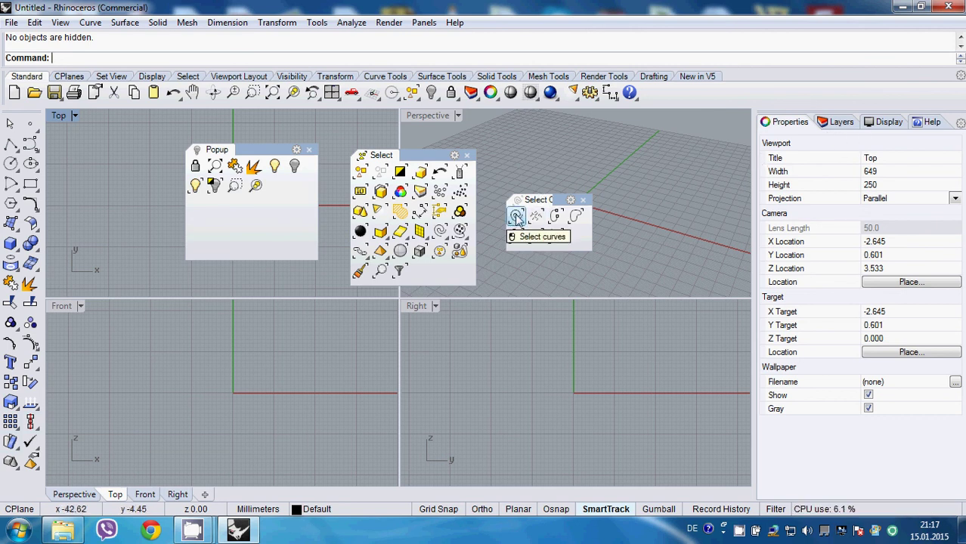
ctrl+drag(515, 217, 275, 186)
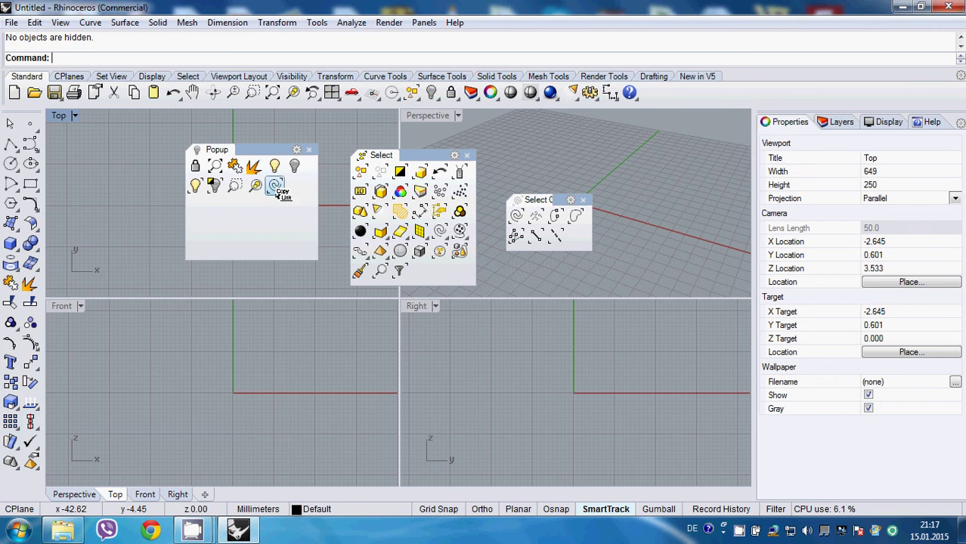
click(582, 199)
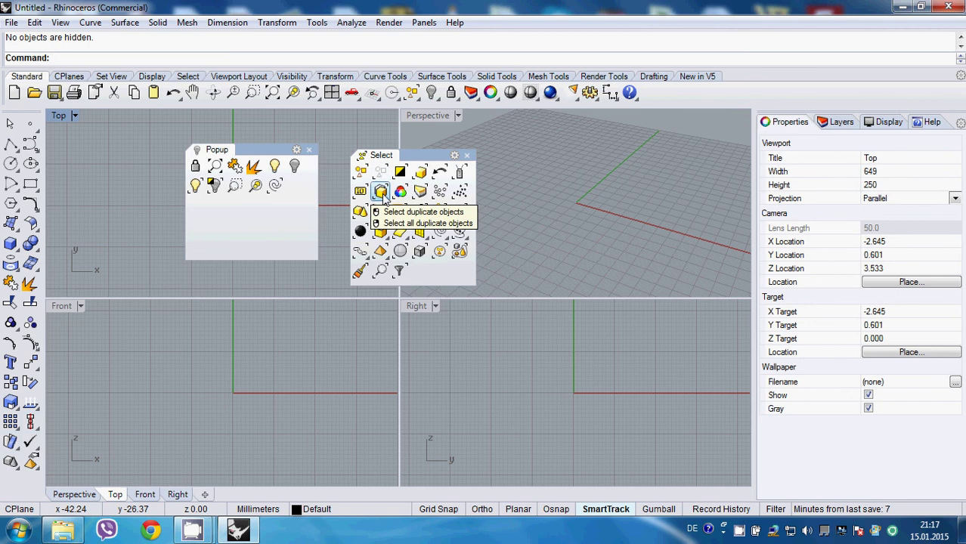
ctrl+drag(381, 195, 295, 186)
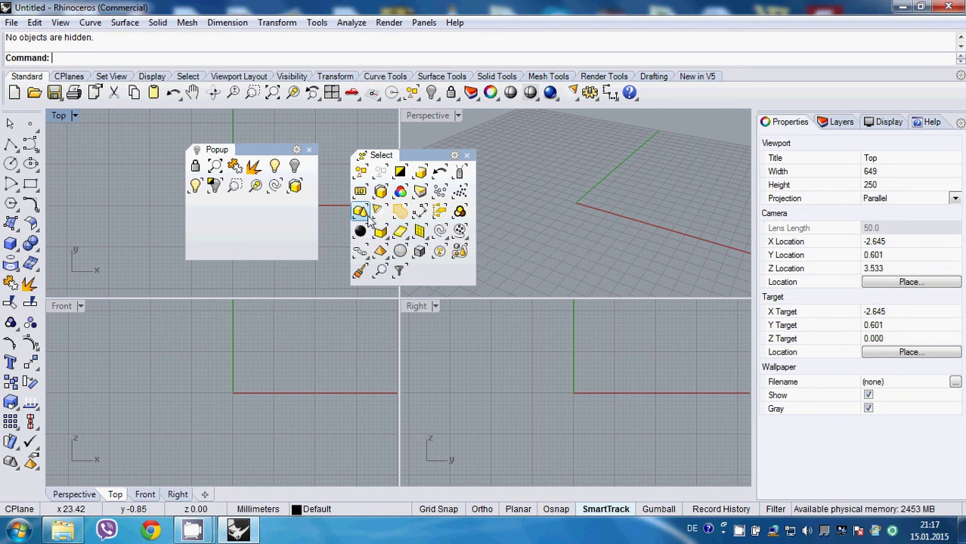
click(466, 155)
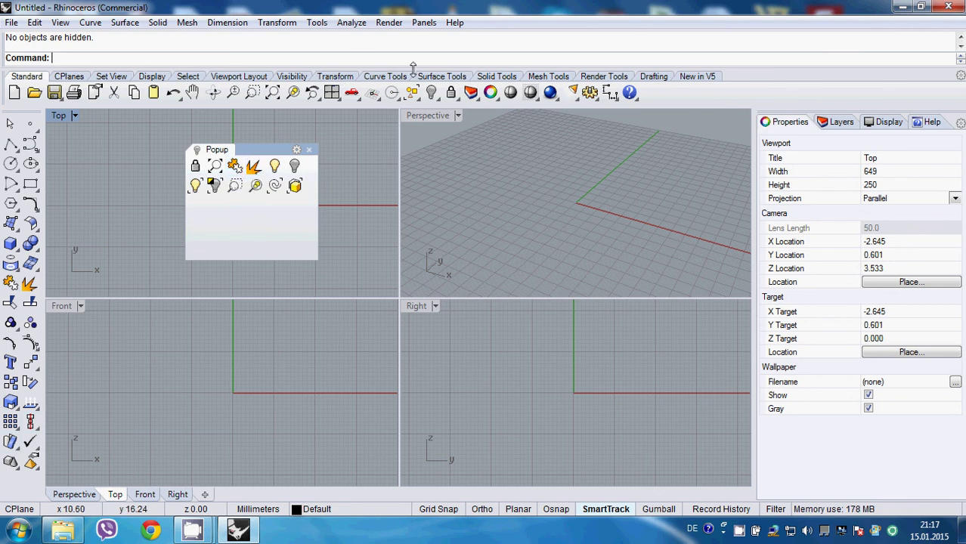
Copy the Merge Coplanar Faces, Split and Trim buttons into the Popup toolbar
click(441, 76)
click(496, 76)
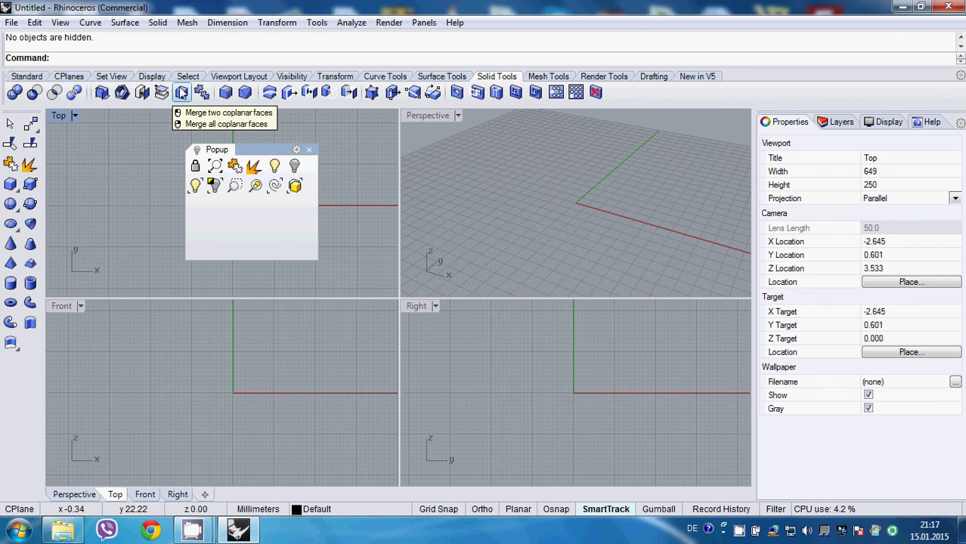
ctrl+drag(181, 92, 196, 206)
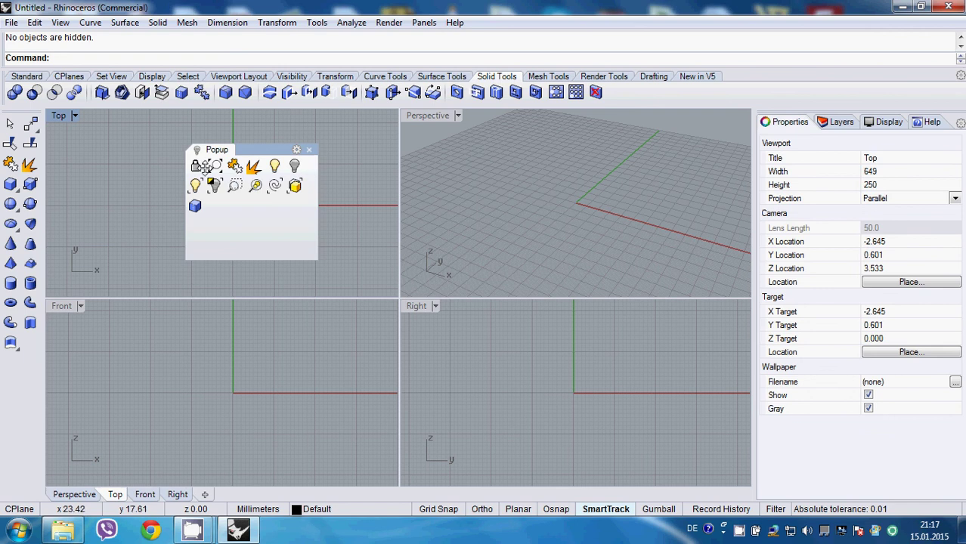
click(11, 204)
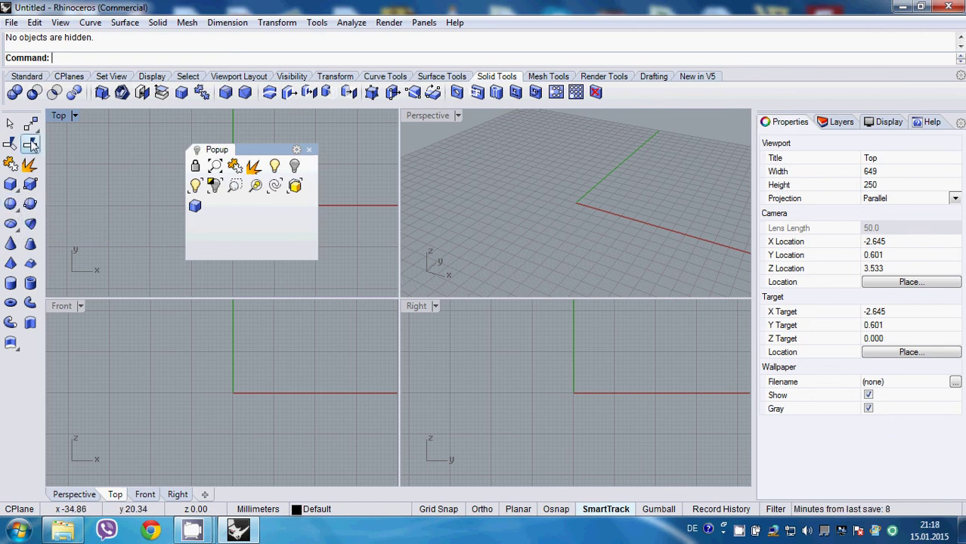
ctrl+drag(31, 145, 239, 231)
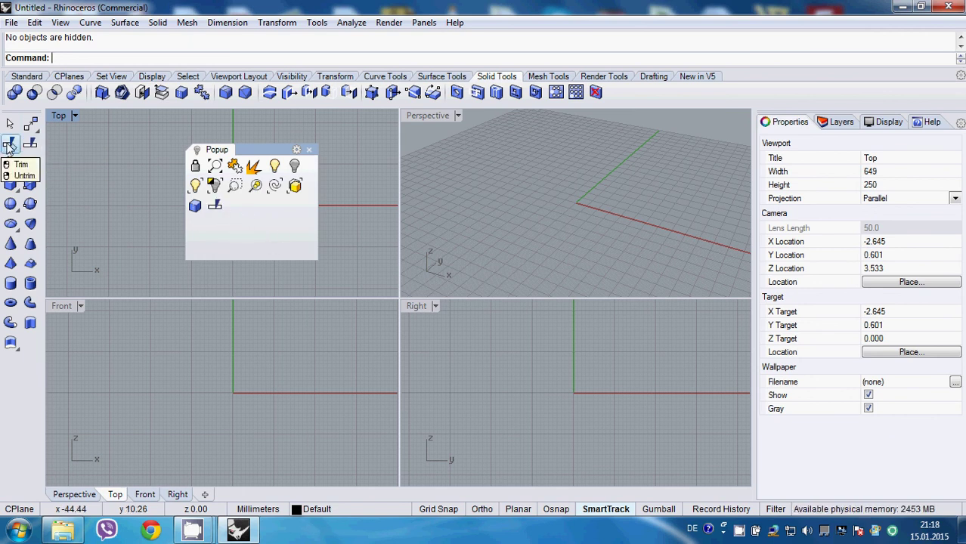
ctrl+drag(11, 145, 254, 210)
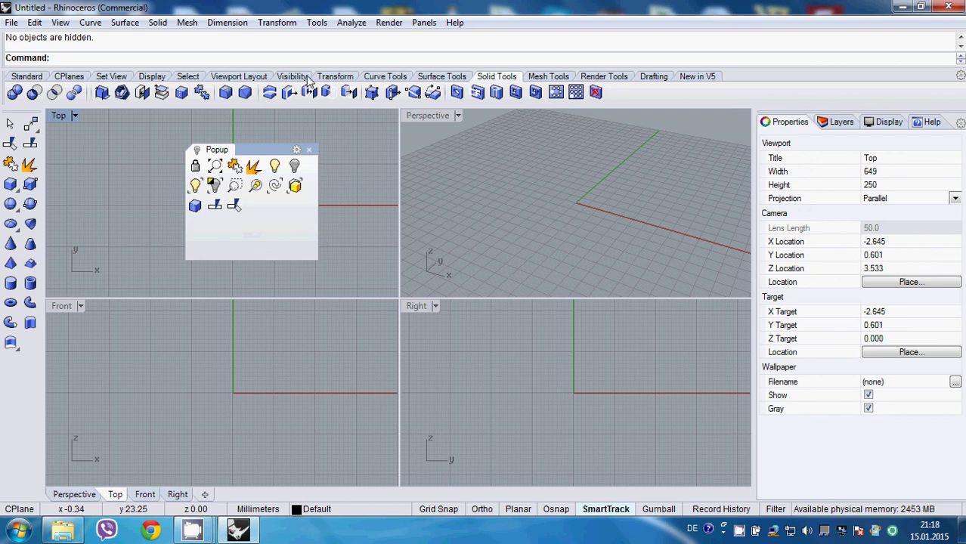
Copy a transform tool, Scale 3-D, 2-D and 1-D, and one more tool into Popup
click(328, 80)
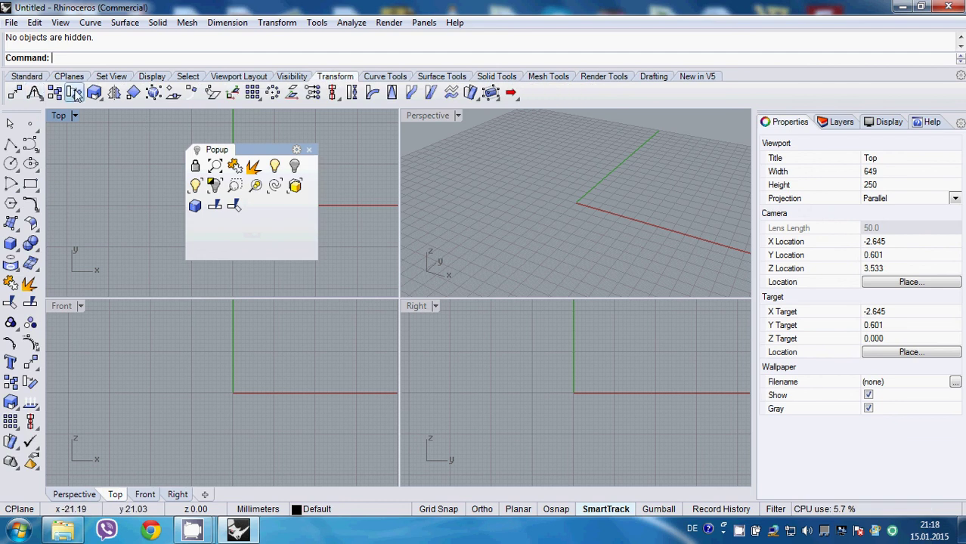
ctrl+drag(74, 92, 278, 218)
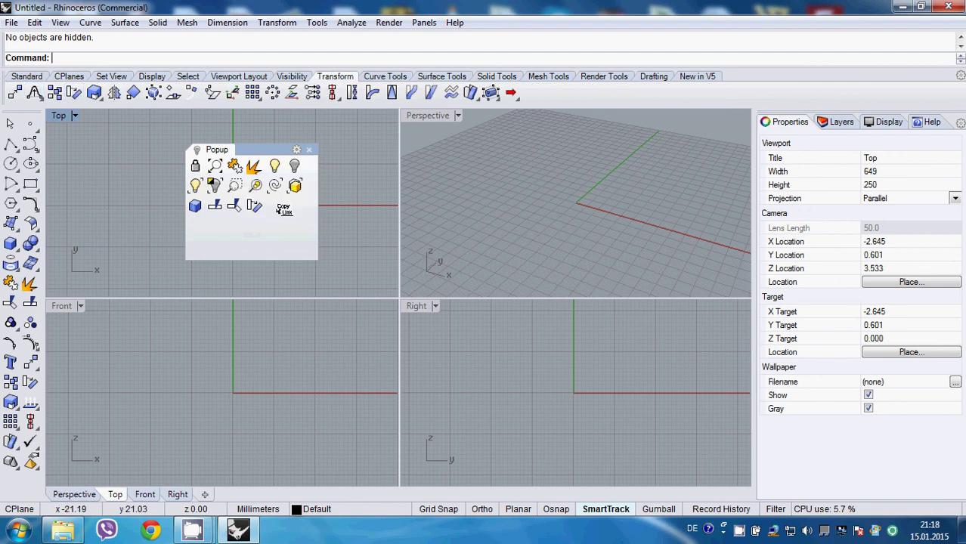
click(94, 94)
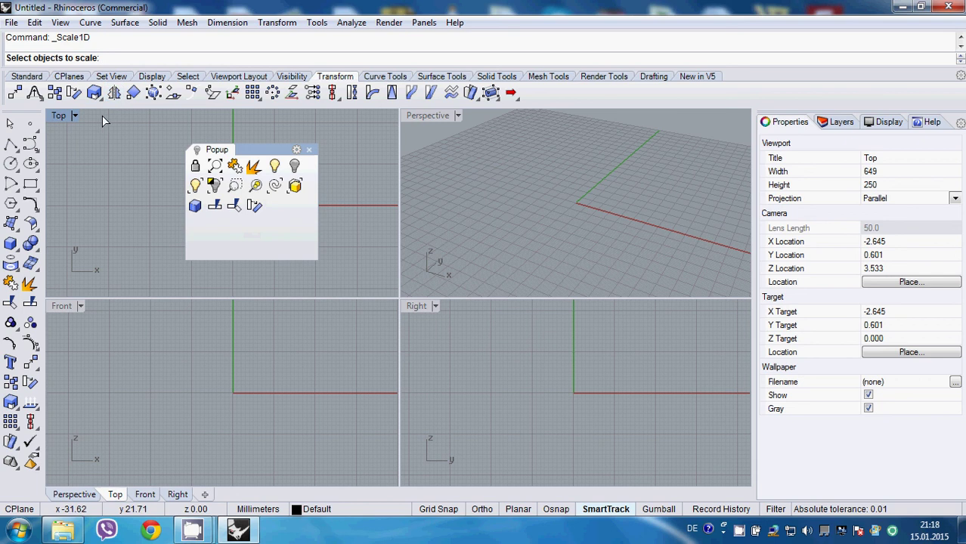
click(93, 94)
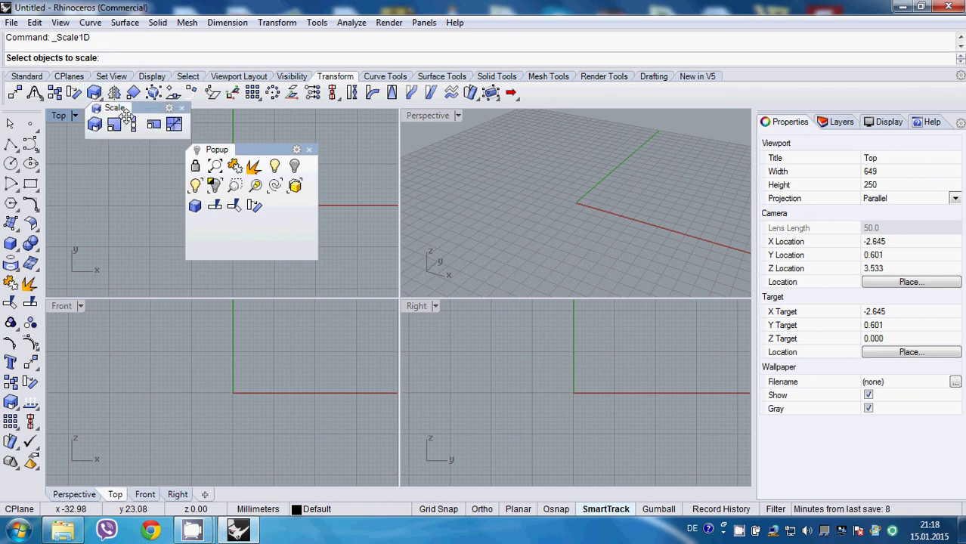
drag(125, 113, 275, 207)
ctrl+drag(126, 180, 296, 209)
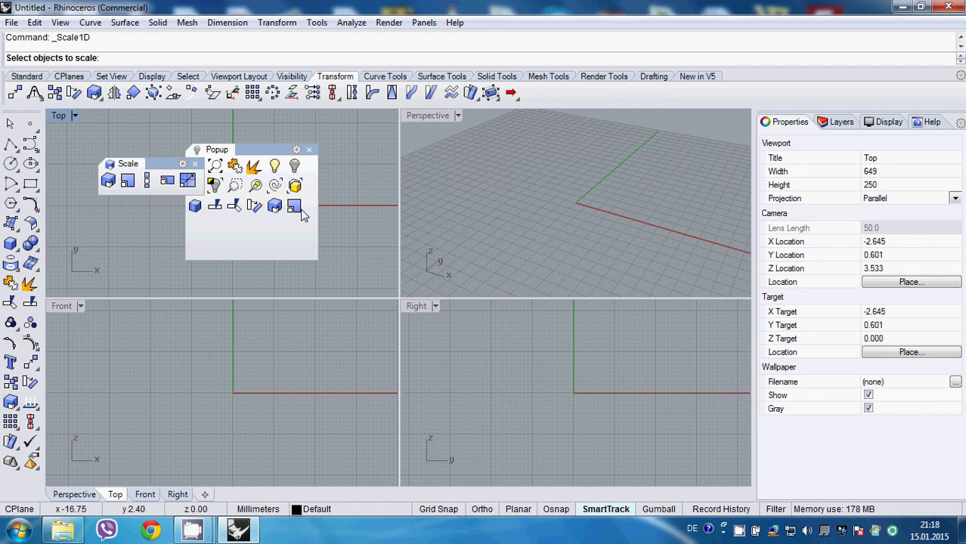
ctrl+drag(147, 180, 298, 225)
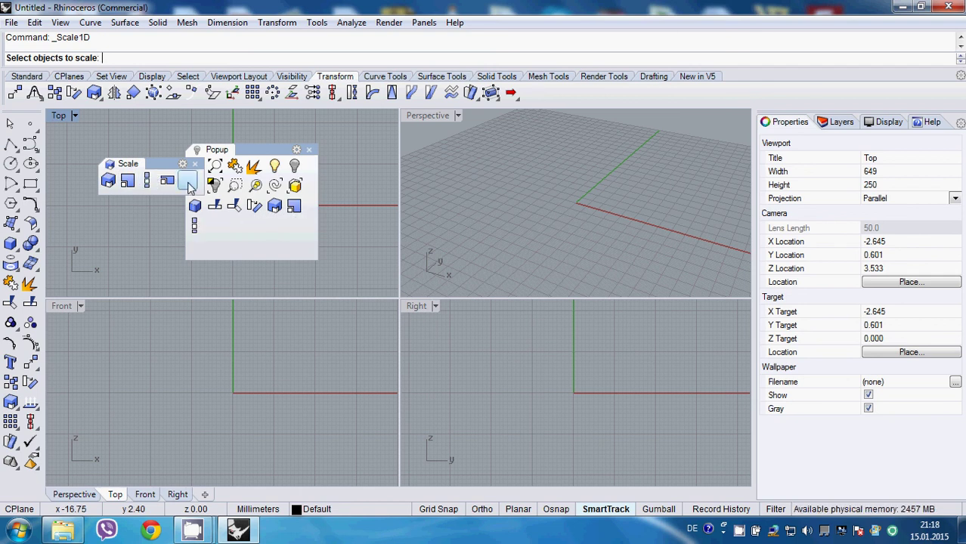
click(199, 169)
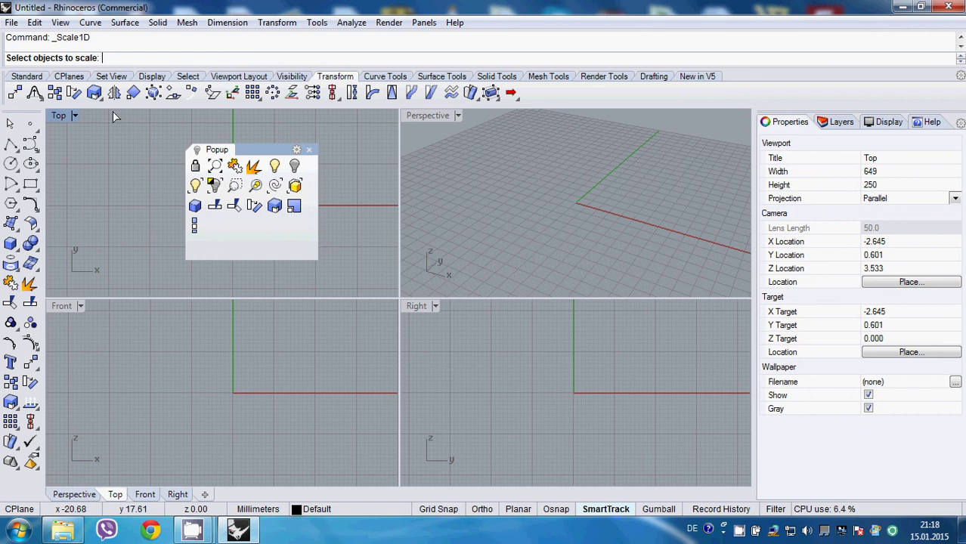
ctrl+drag(194, 225, 220, 228)
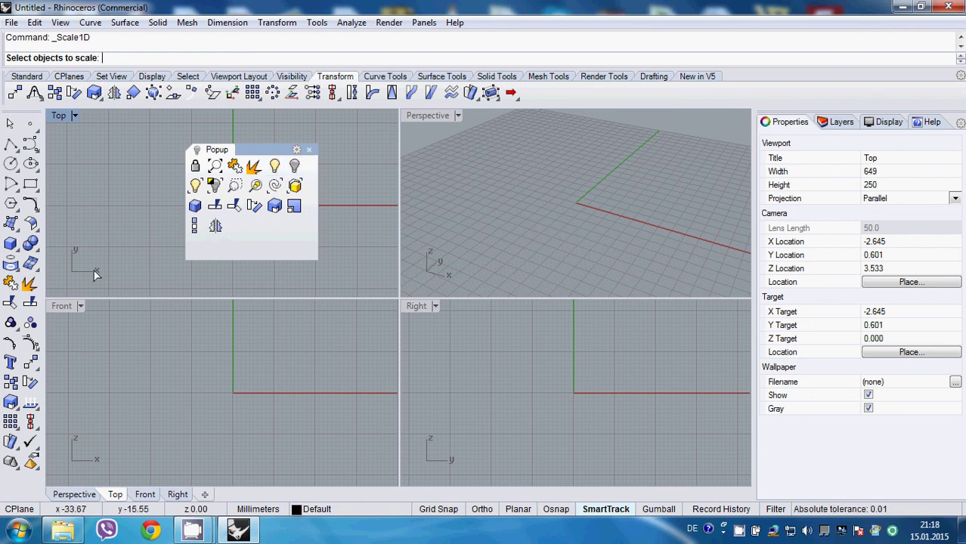
Copy Boolean Union and Boolean Difference from the floated Solid Tools panel into Popup, then close it
click(30, 242)
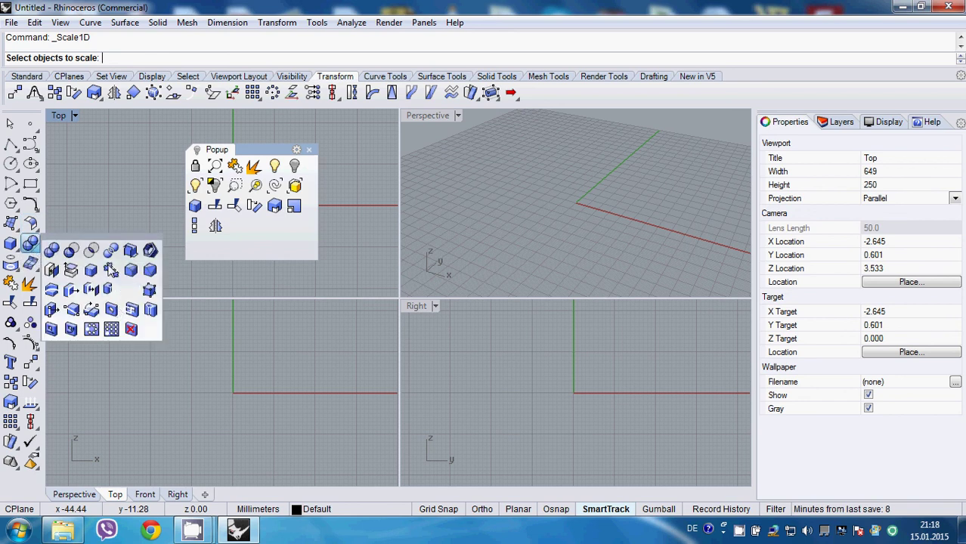
drag(111, 242, 113, 237)
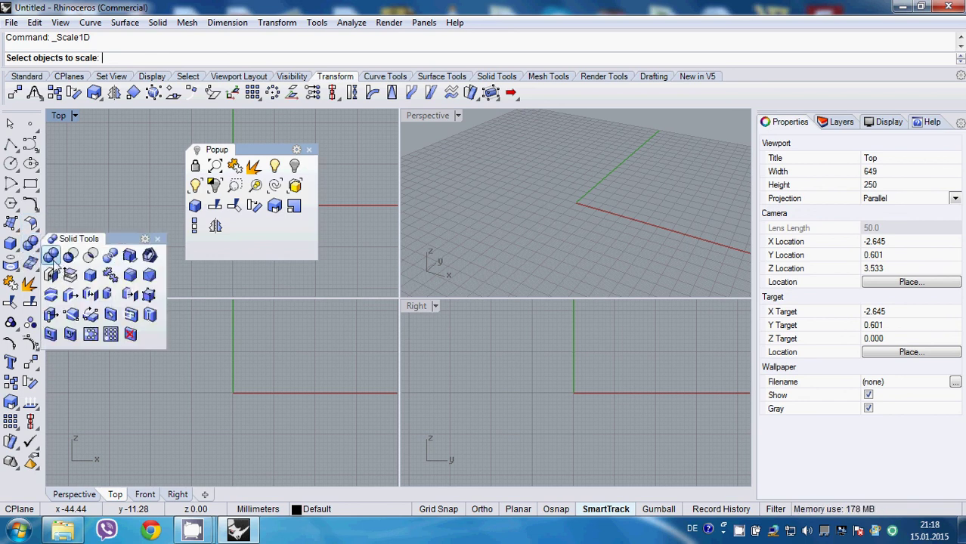
ctrl+drag(61, 276, 220, 240)
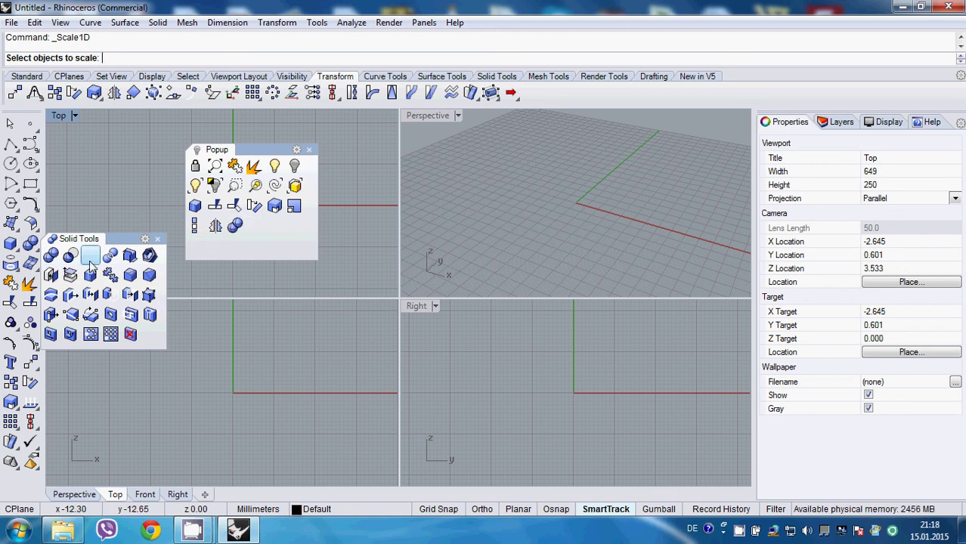
ctrl+drag(71, 256, 254, 225)
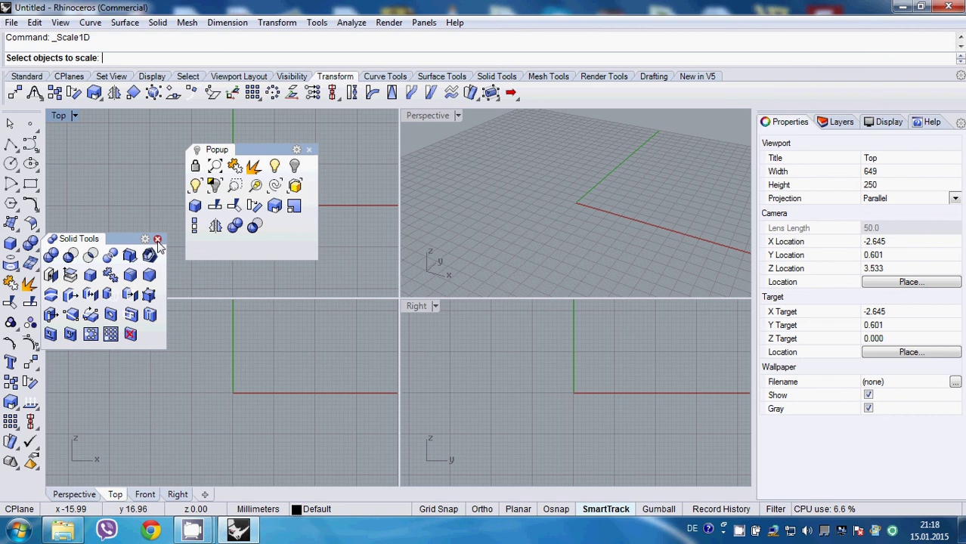
click(158, 239)
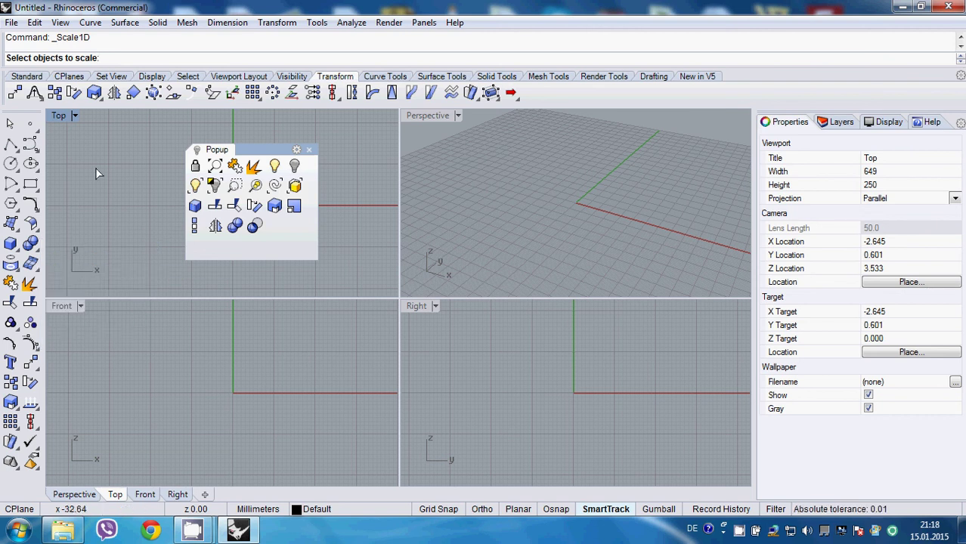
Copy the Aligned Dimension tool from the floated Dimension toolbar into Popup, then close it
click(26, 77)
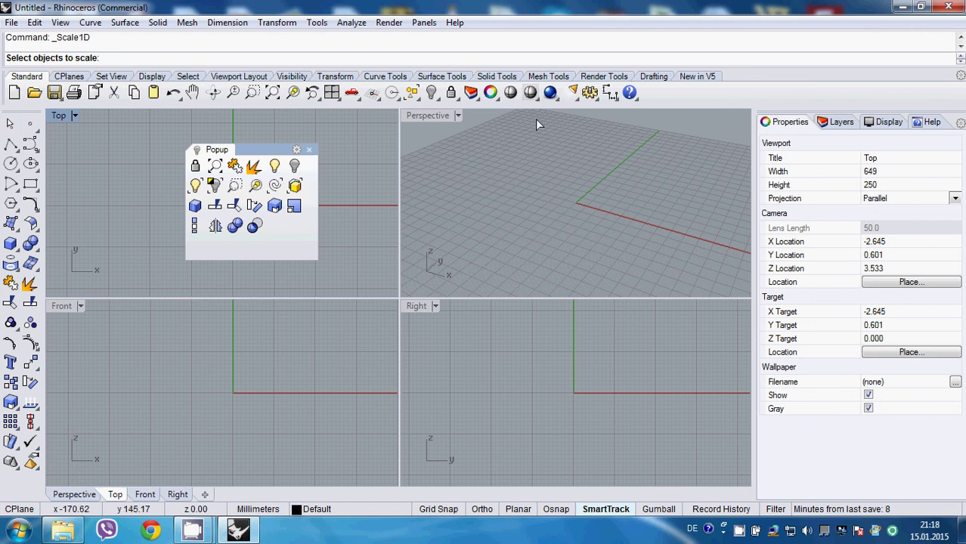
click(612, 99)
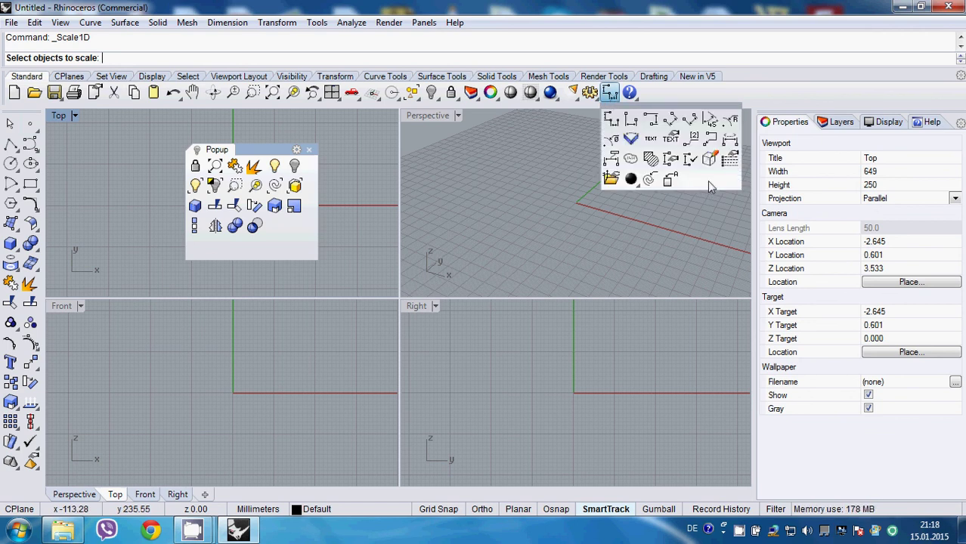
drag(655, 111, 586, 187)
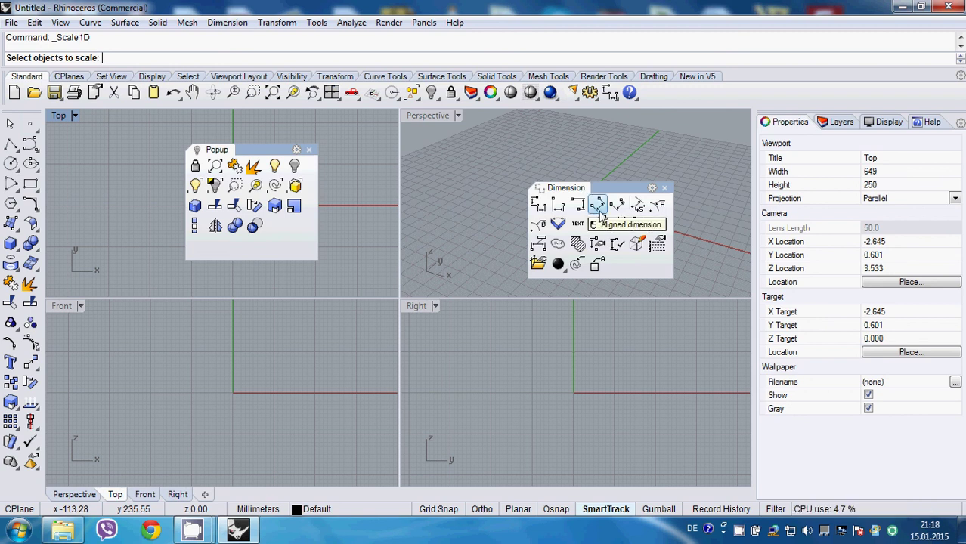
ctrl+drag(599, 214, 276, 227)
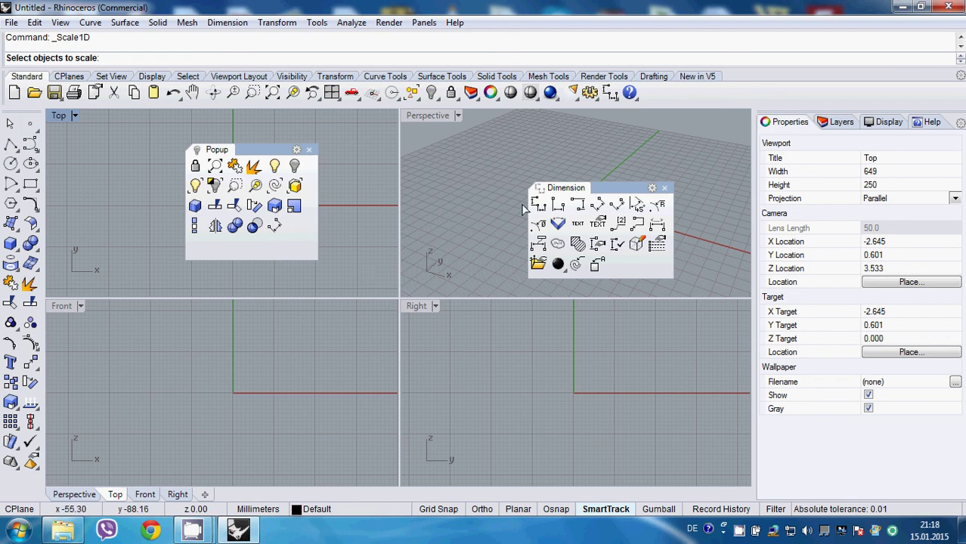
click(664, 188)
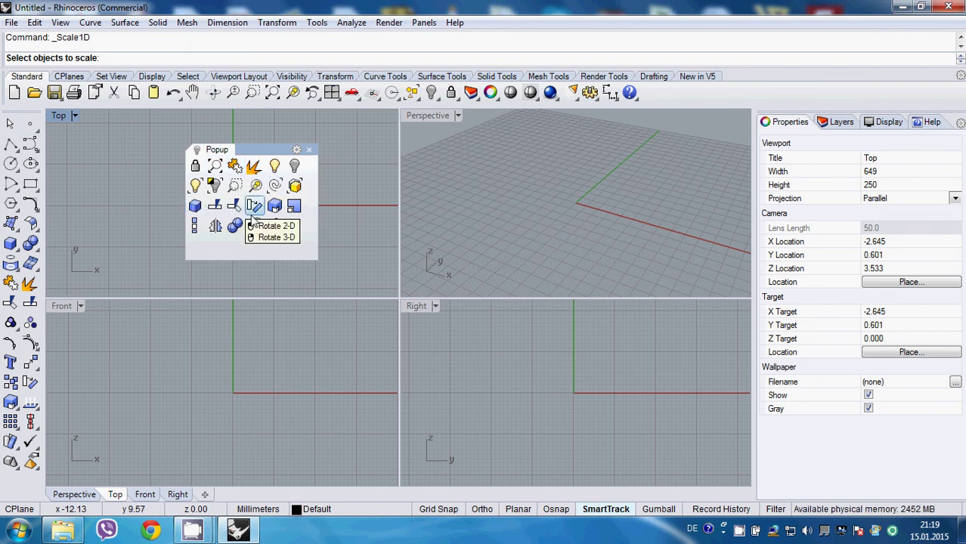
Move a lightbulb button to the start of Popup's second row, declining the delete prompt
click(216, 169)
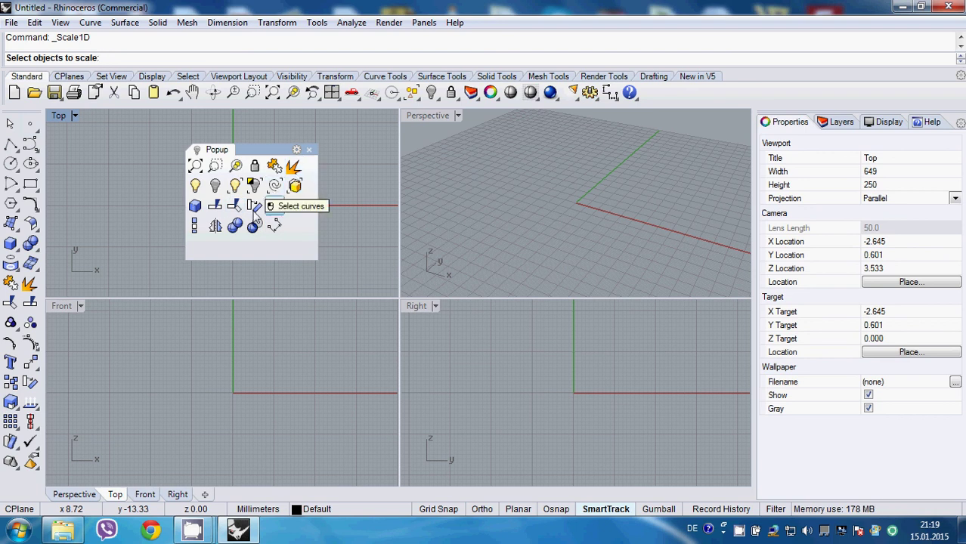
mouse_move(254, 188)
shift+mouse_down()
mouse_move(252, 176)
mouse_move(235, 187)
shift+mouse_up()
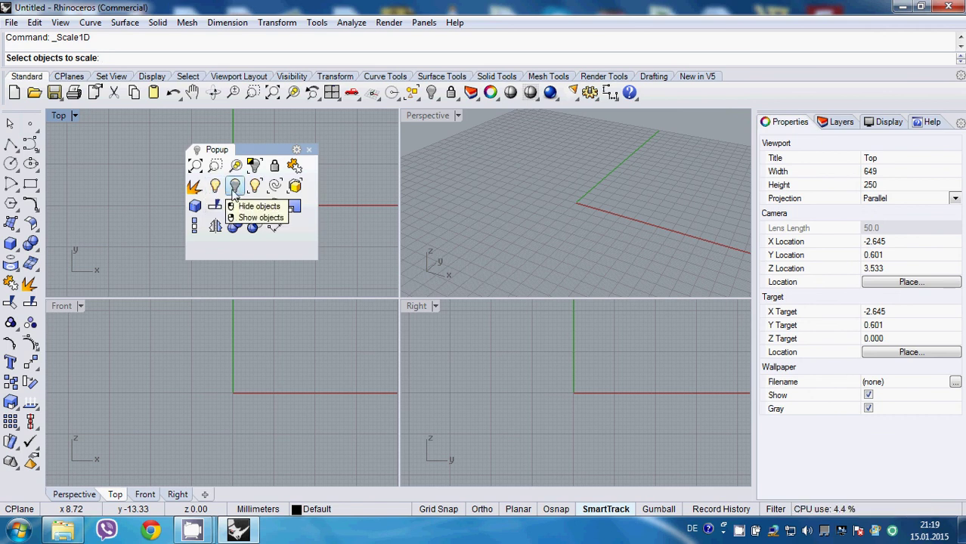
shift+drag(235, 189, 307, 235)
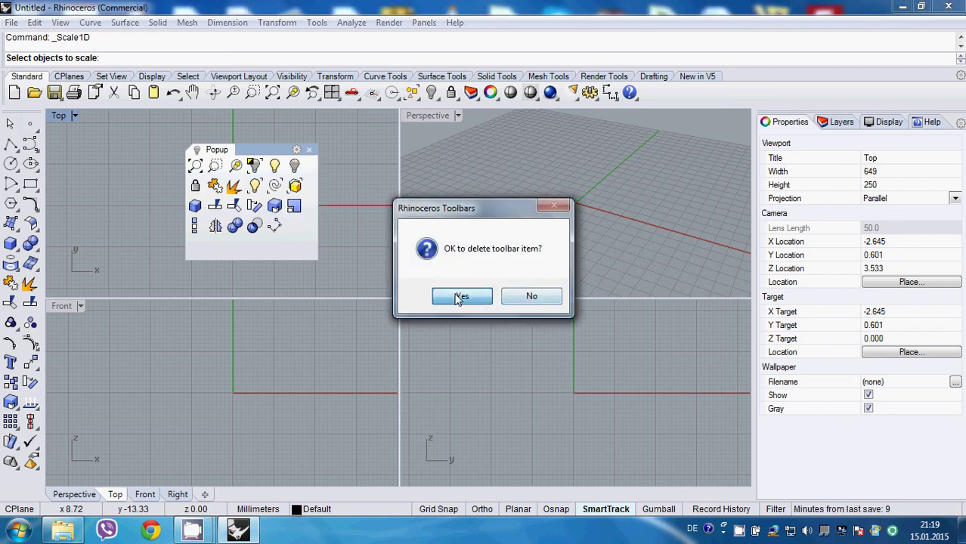
click(531, 297)
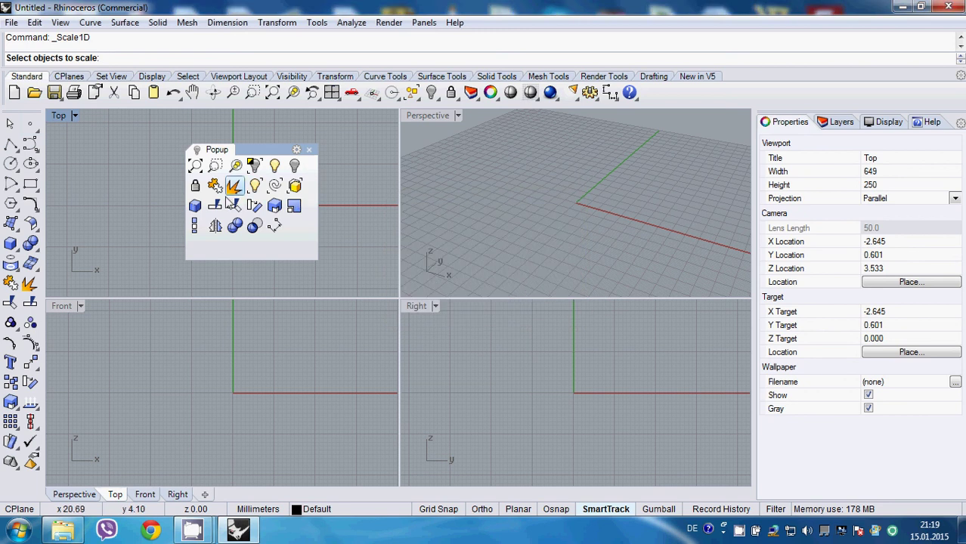
shift+drag(201, 190, 196, 188)
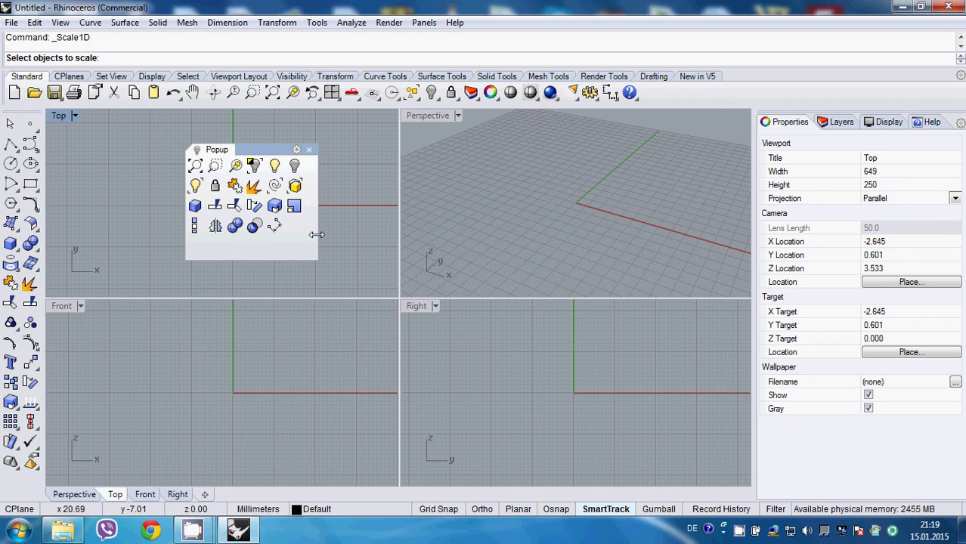
Widen Popup, move the Split and blue box tools into row two, then shrink it to fit
drag(316, 235, 327, 235)
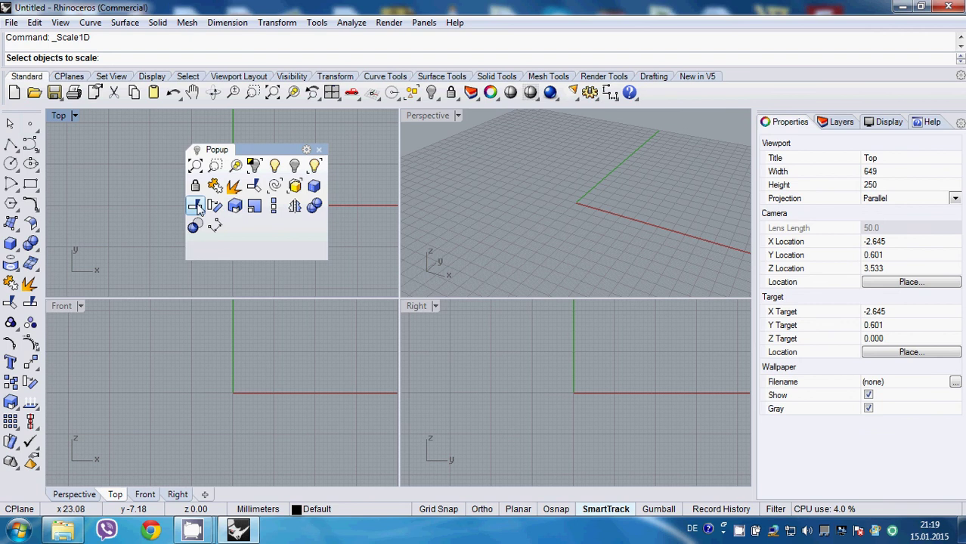
shift+drag(195, 209, 272, 186)
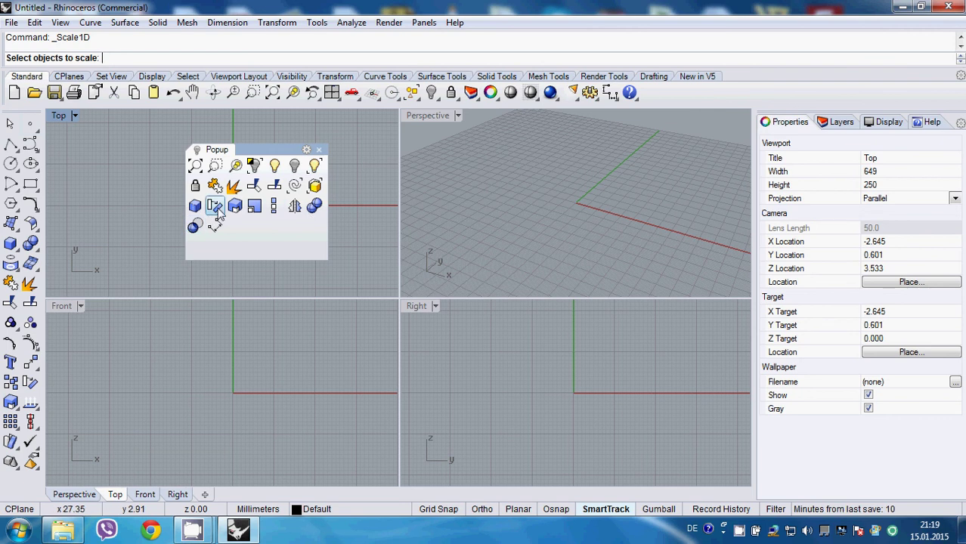
shift+drag(205, 214, 257, 189)
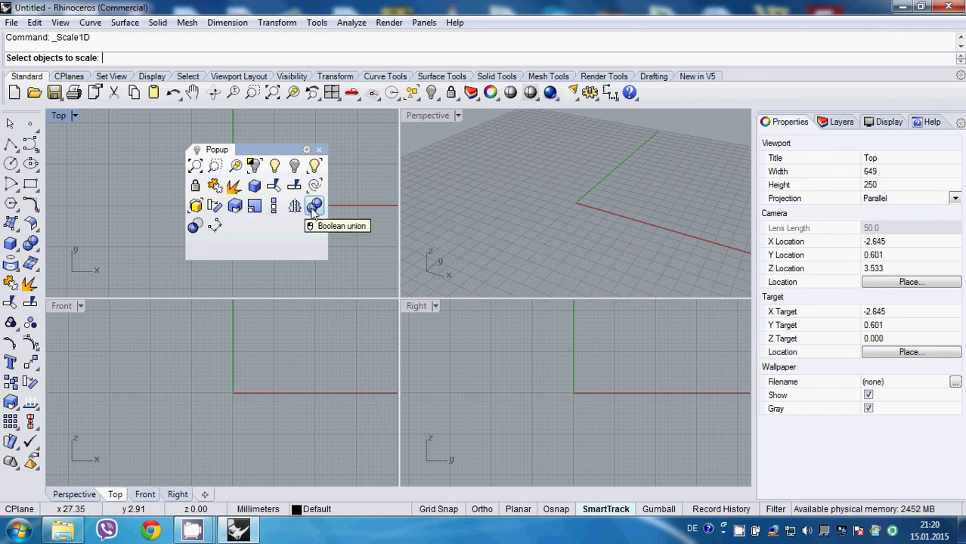
drag(281, 259, 295, 234)
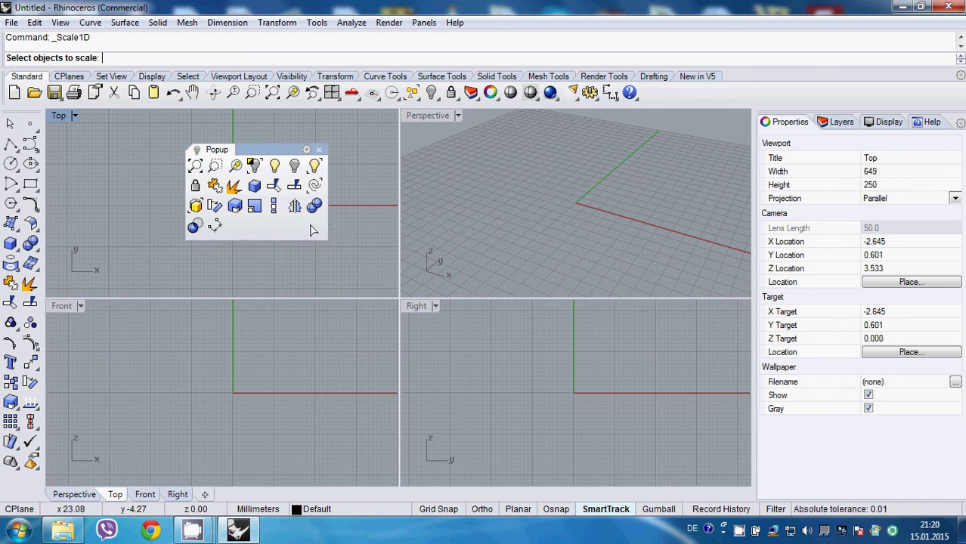
Close the popup toolbar, cancel the pending Scale command and activate the Perspective viewport
click(319, 150)
key(Escape)
click(409, 175)
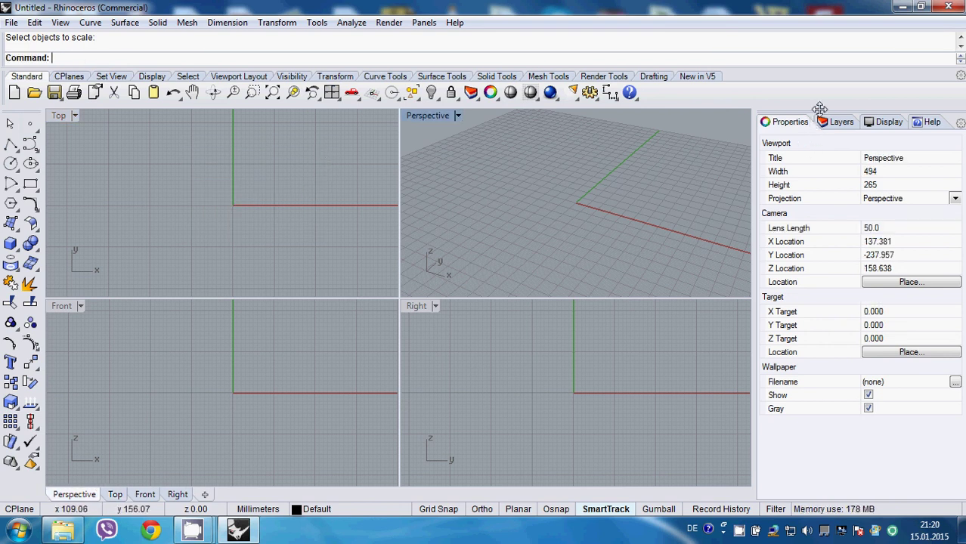
Remove the Help panel from the dock and pull the Display panel out to float
click(887, 122)
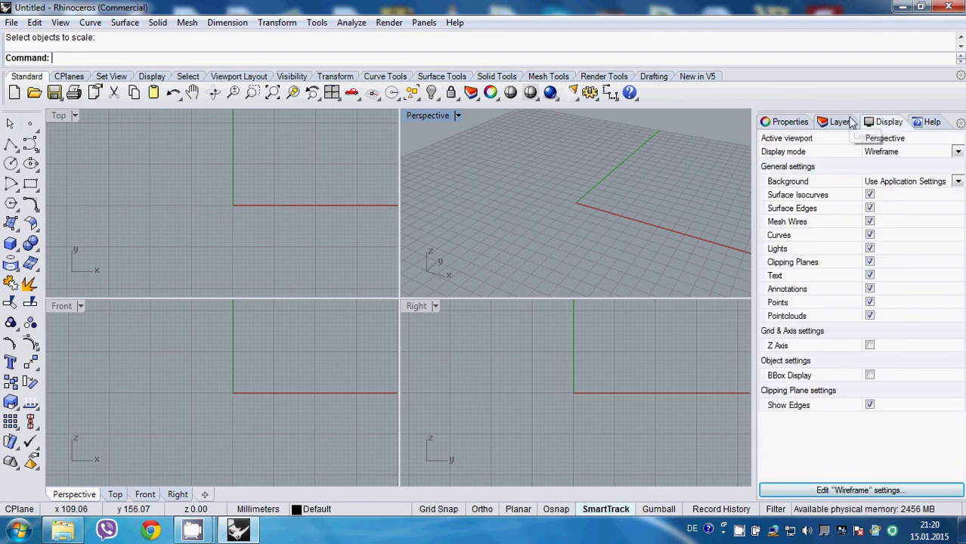
click(931, 122)
click(886, 125)
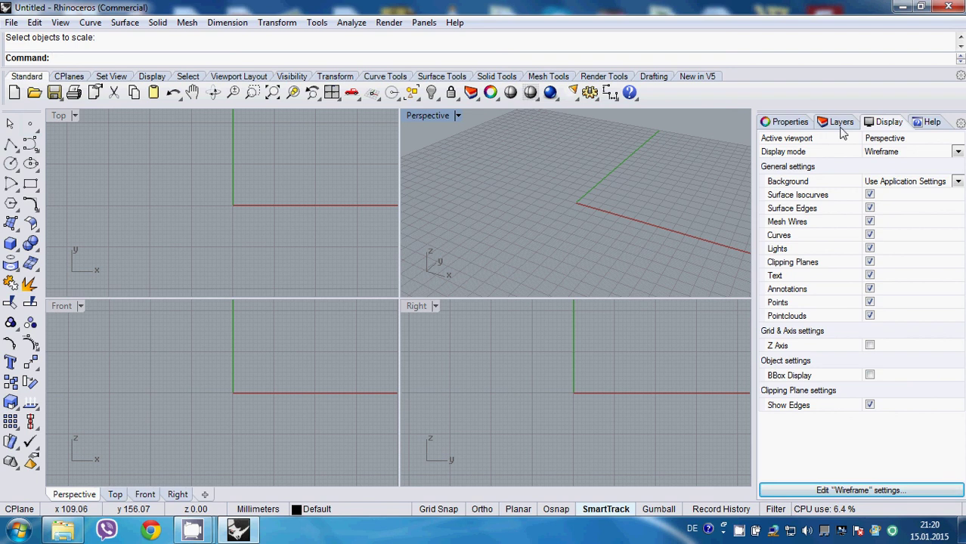
click(928, 124)
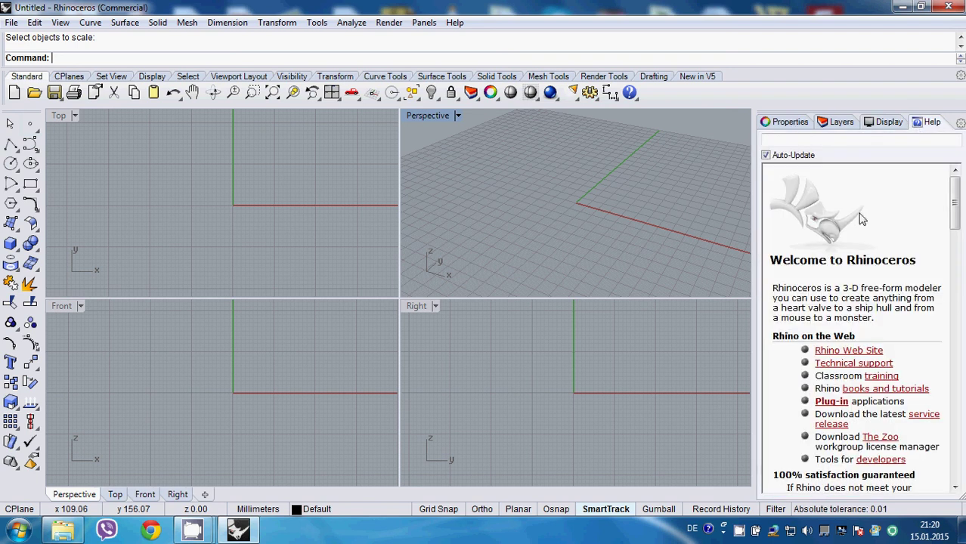
right_click(934, 123)
click(852, 198)
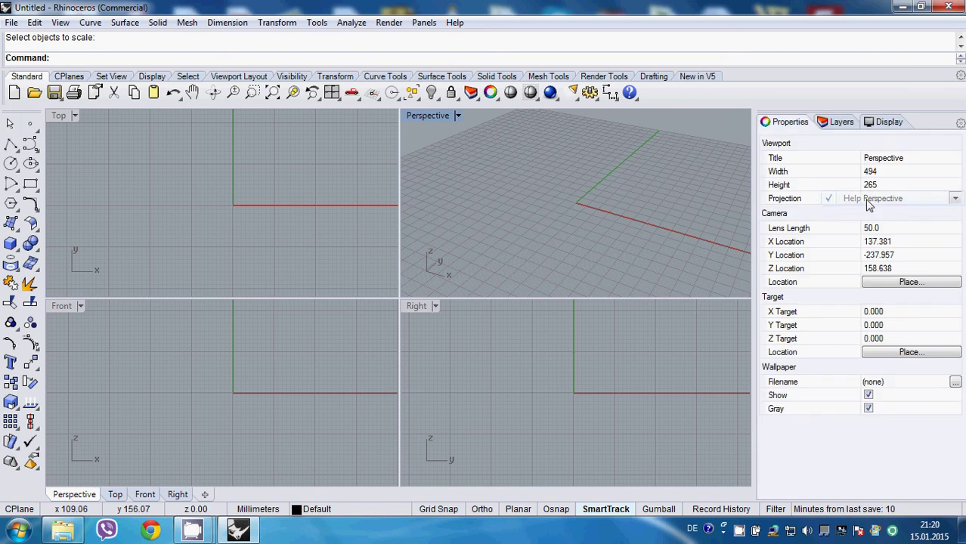
drag(888, 123, 472, 198)
Close the floating Display panel and float Layers in its own enlarged window
click(668, 186)
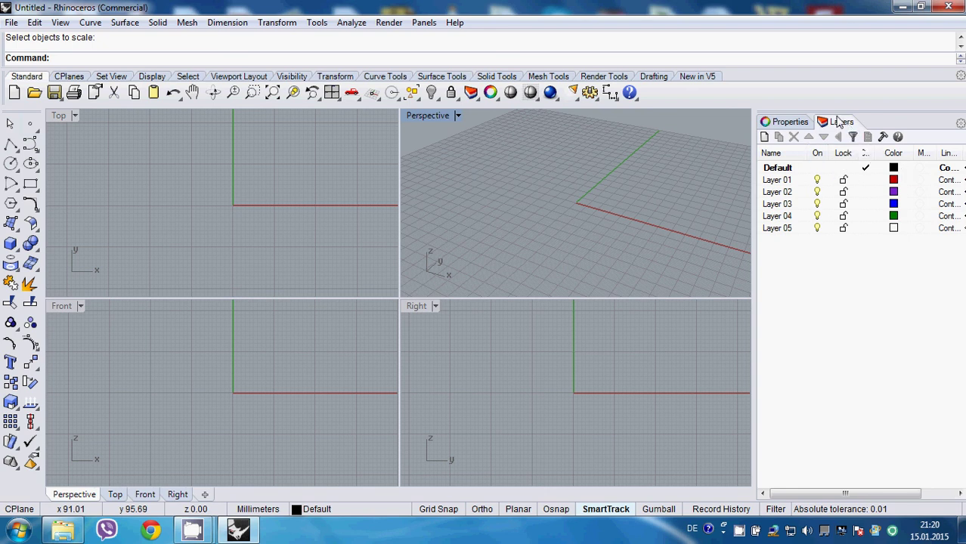
drag(765, 155, 643, 226)
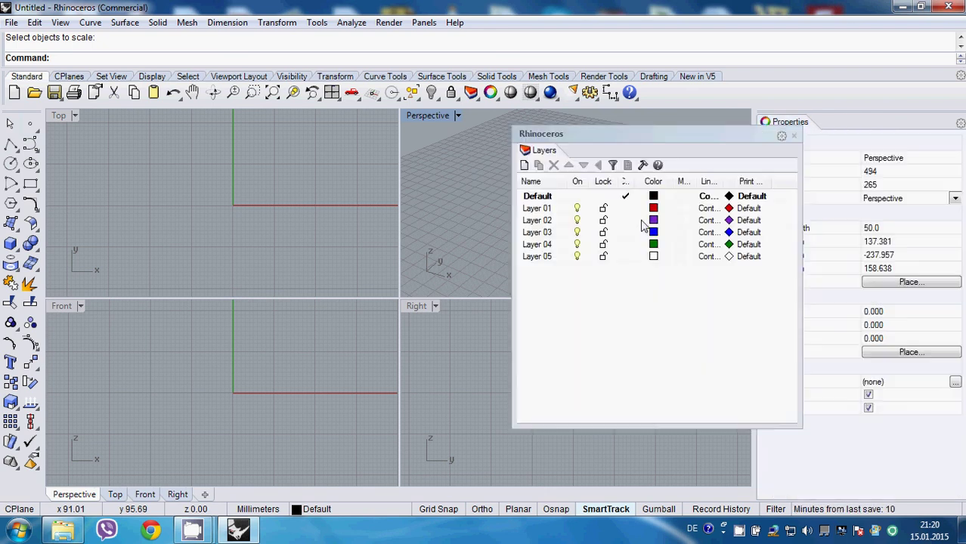
drag(801, 428, 891, 454)
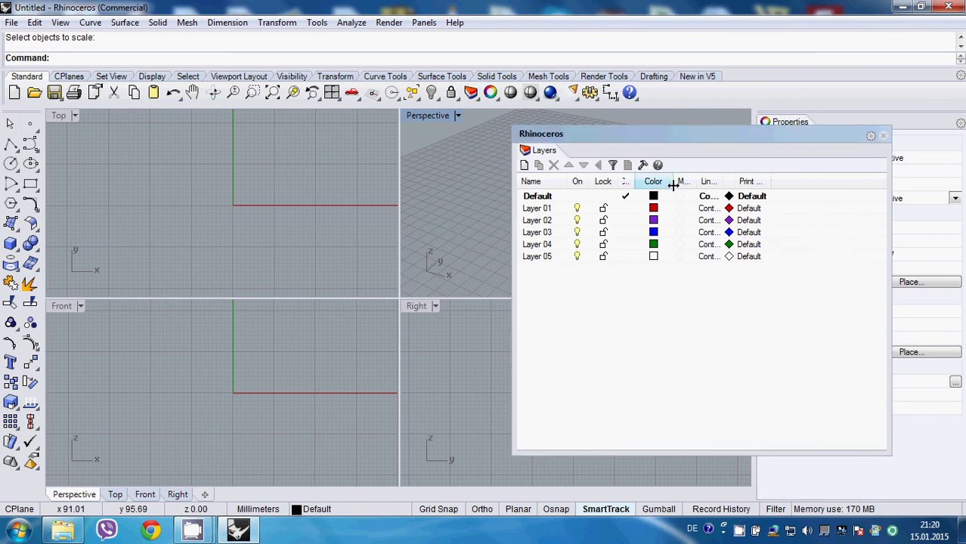
Hide the Print Width, Print Color, Linetype and Material columns, then widen Color
right_click(812, 185)
click(797, 330)
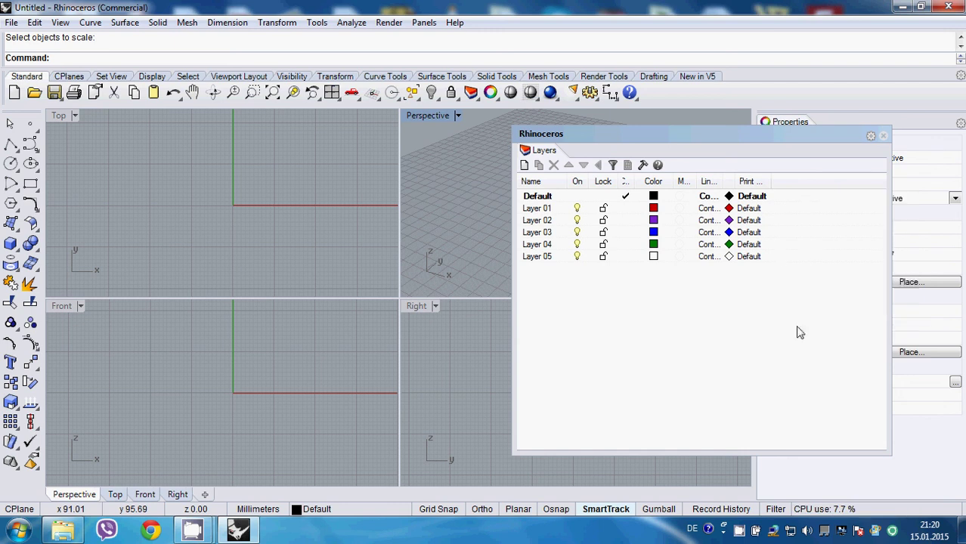
right_click(832, 188)
click(865, 318)
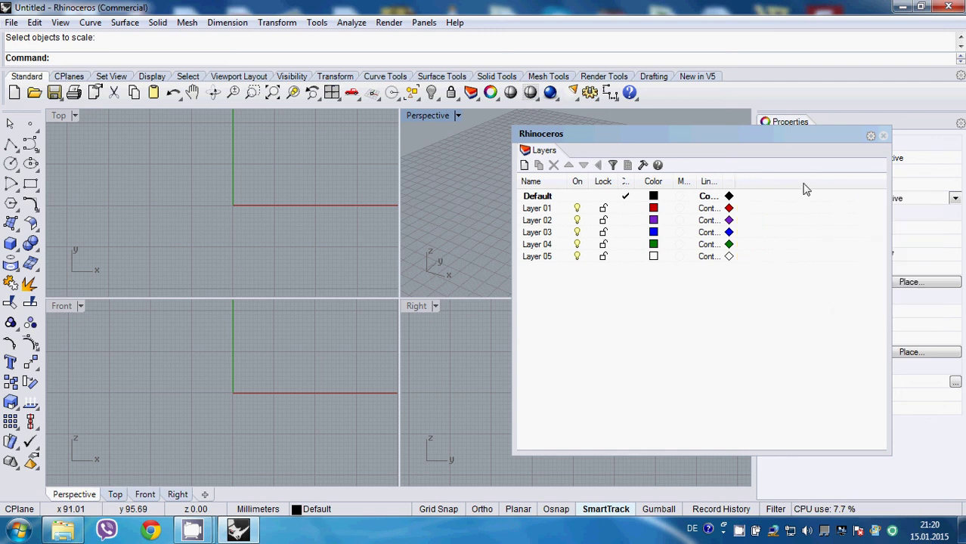
right_click(802, 187)
click(839, 302)
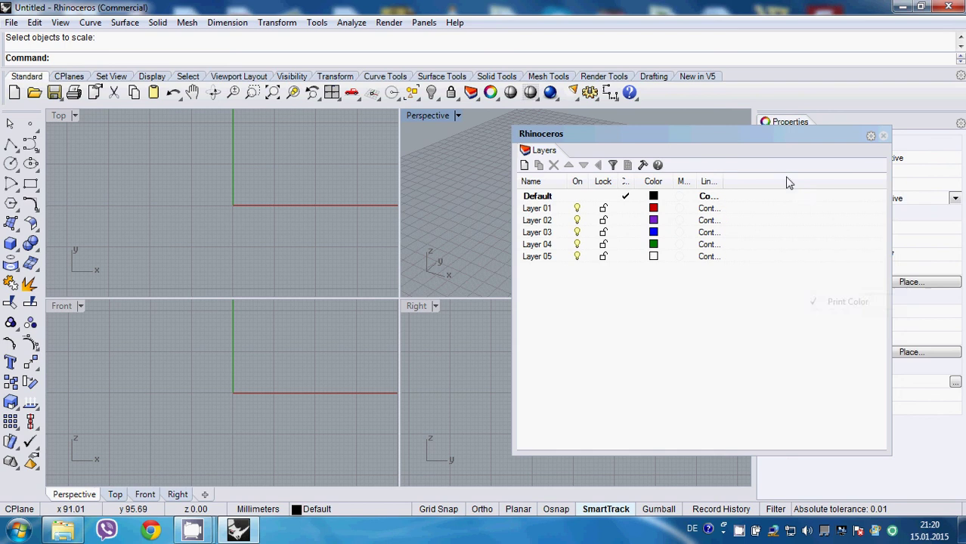
right_click(783, 184)
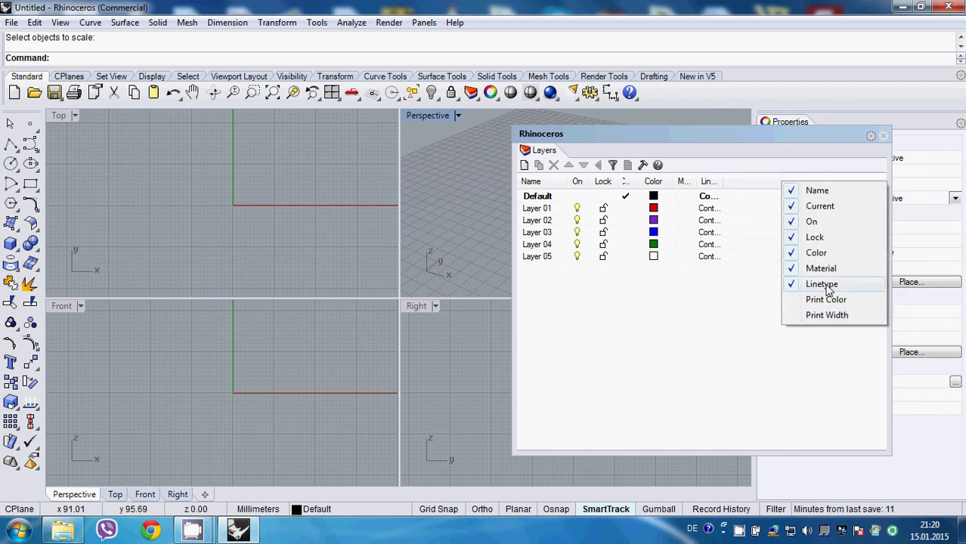
click(827, 287)
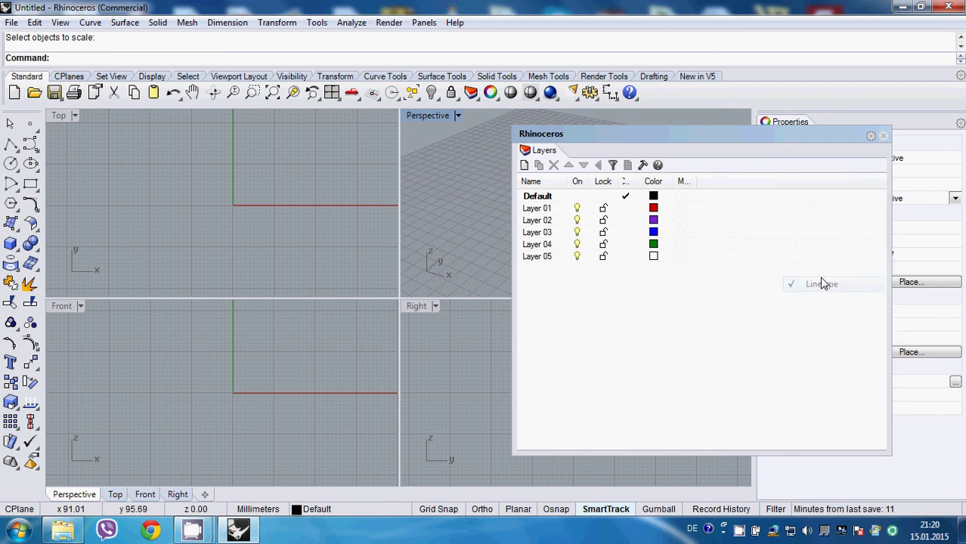
right_click(751, 184)
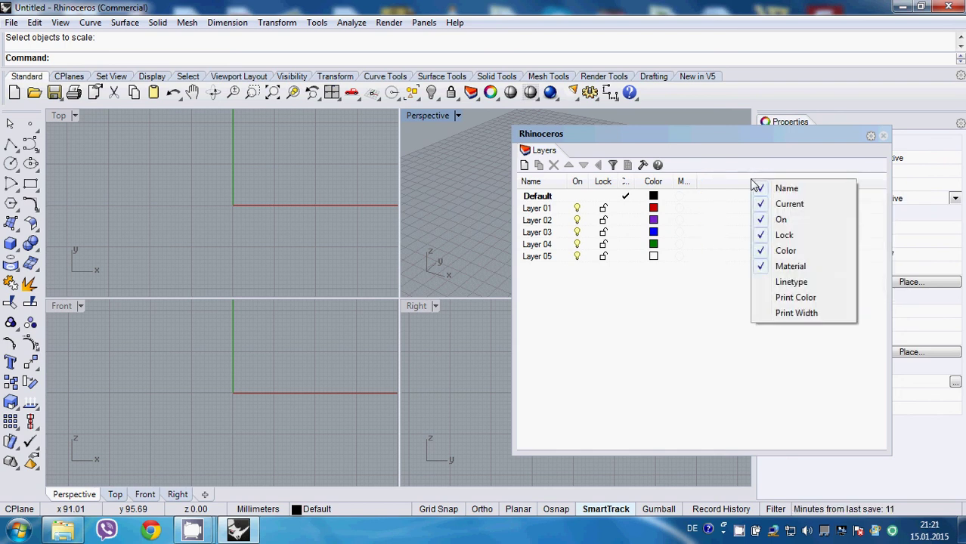
click(795, 267)
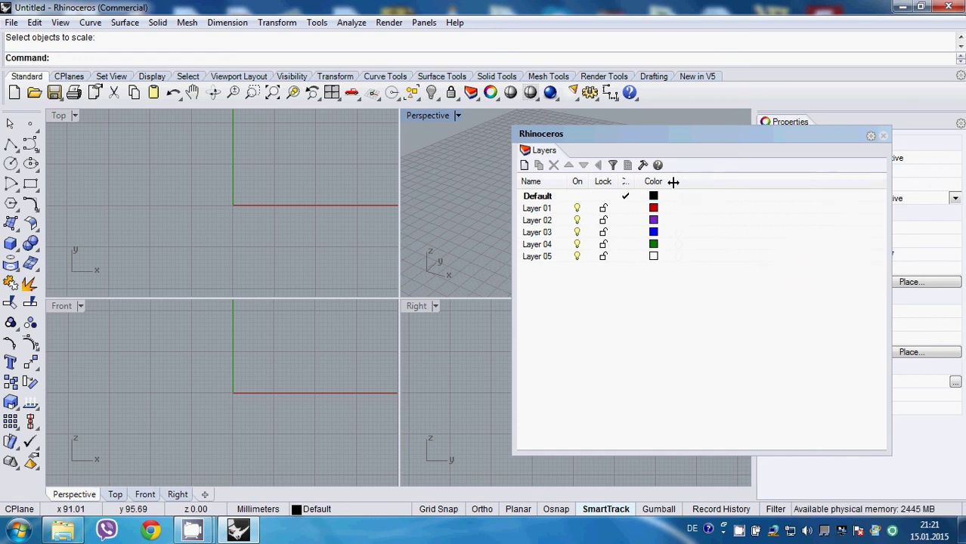
drag(676, 182, 745, 189)
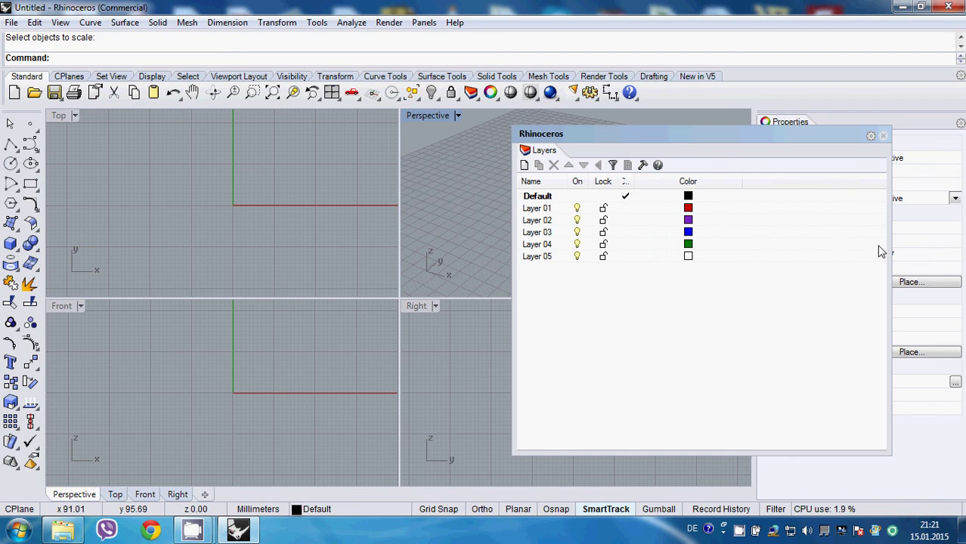
Narrow the Layers window and move the Current column to the far left
drag(890, 250, 758, 246)
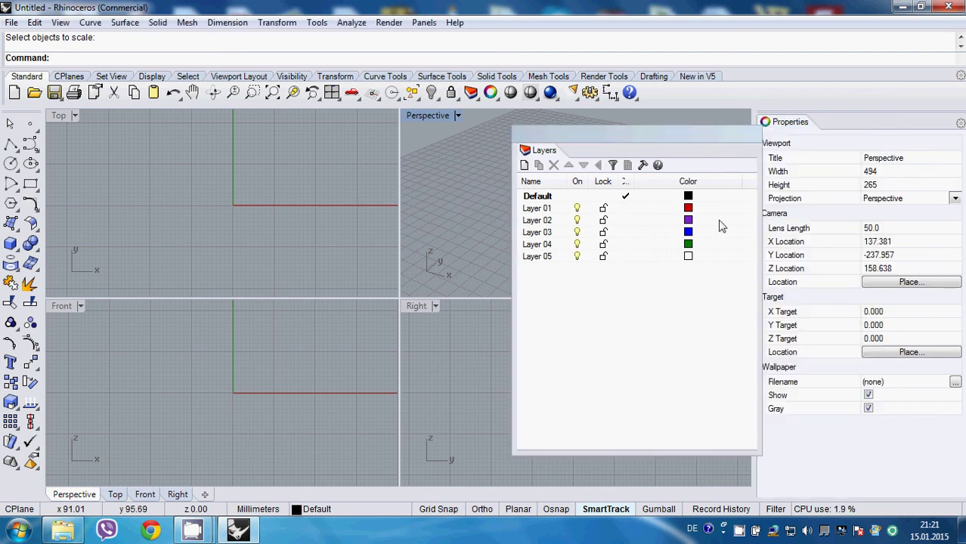
mouse_move(631, 181)
mouse_down()
mouse_move(694, 185)
mouse_move(627, 181)
mouse_up()
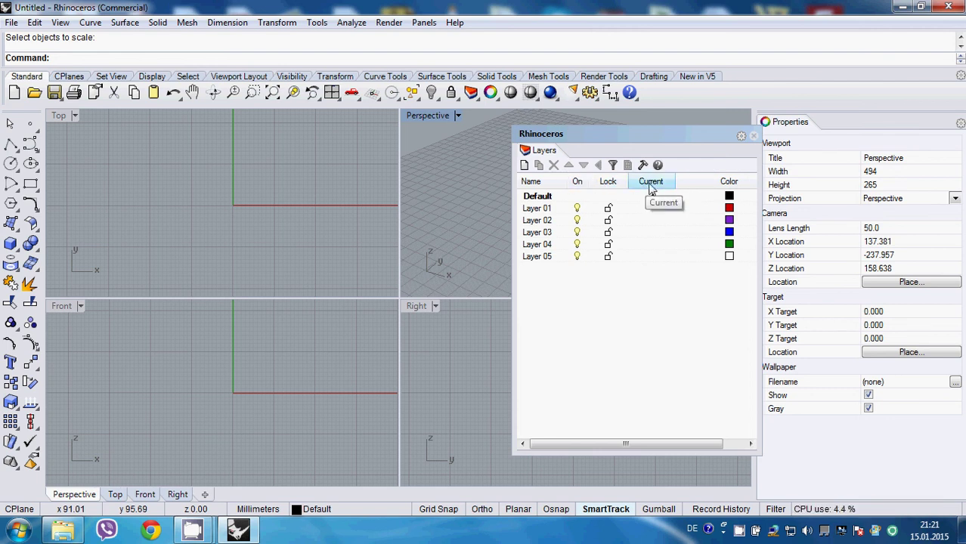
drag(652, 189, 529, 189)
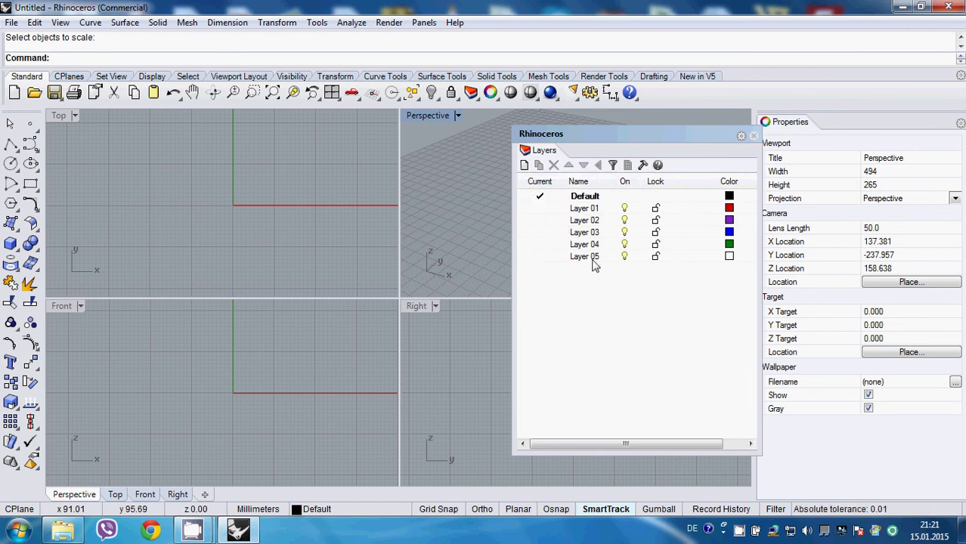
drag(724, 181, 699, 181)
Show then re-hide the Linetype column, adjust Color width and widen the Name column
right_click(744, 186)
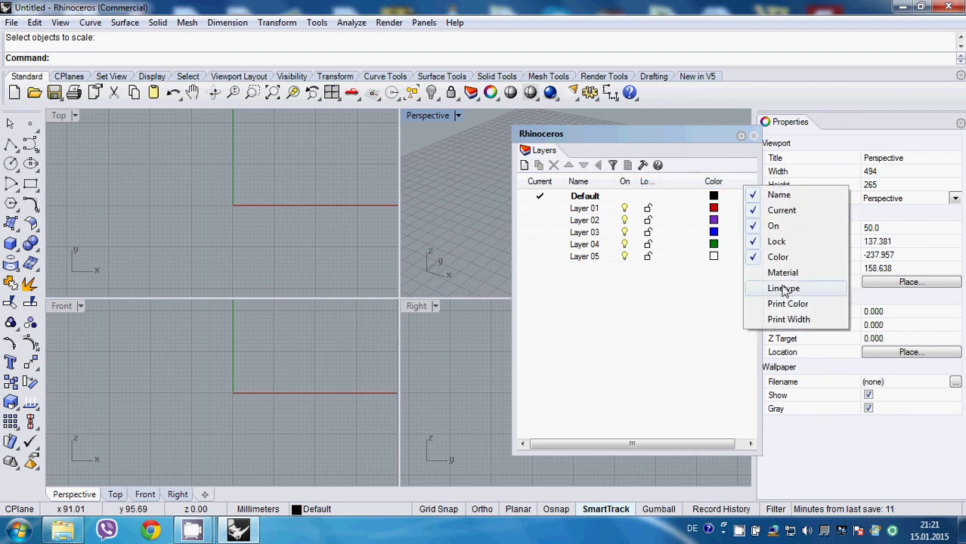
click(789, 295)
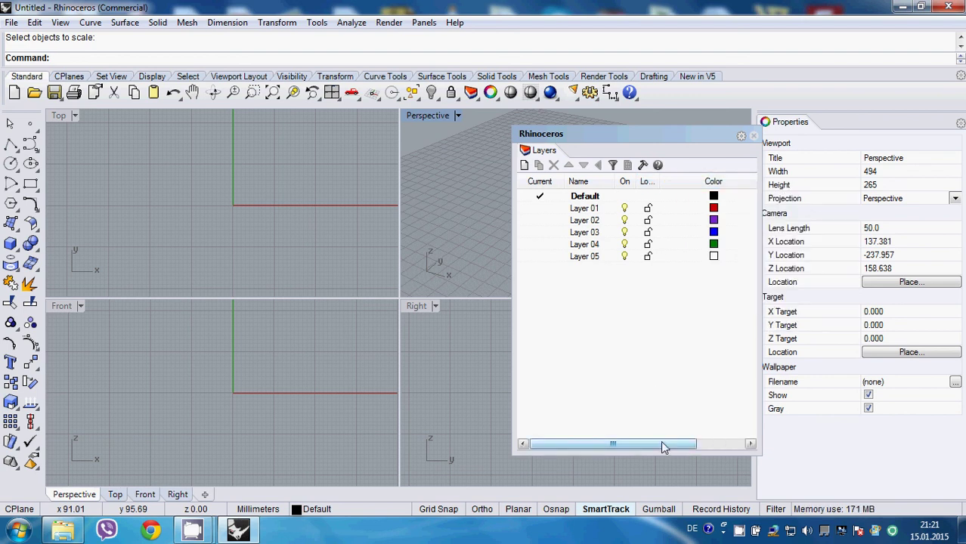
drag(660, 442, 715, 432)
drag(697, 181, 657, 181)
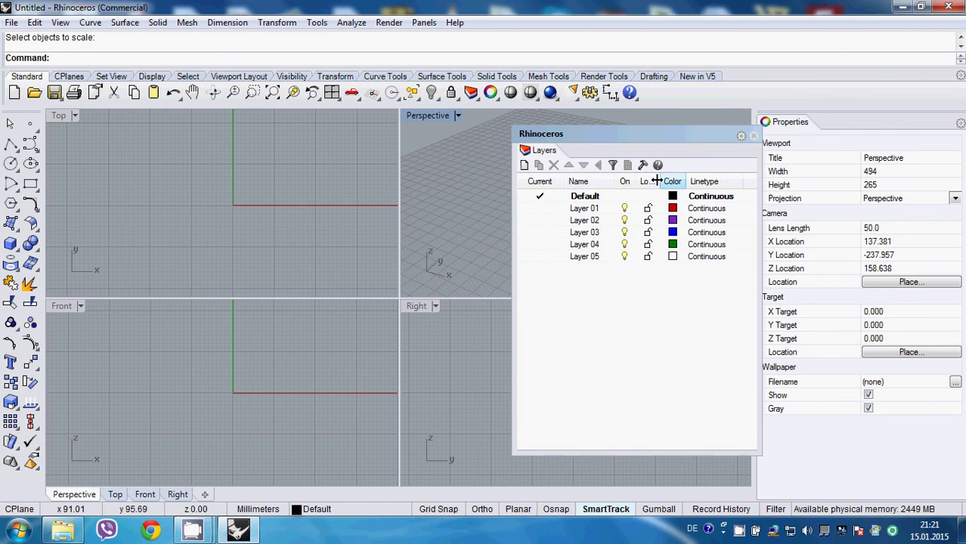
right_click(720, 183)
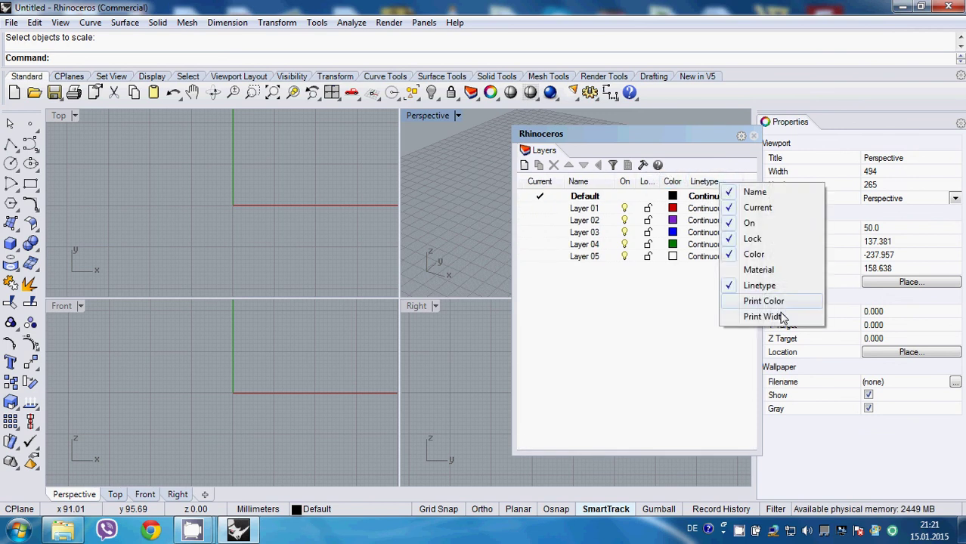
click(758, 286)
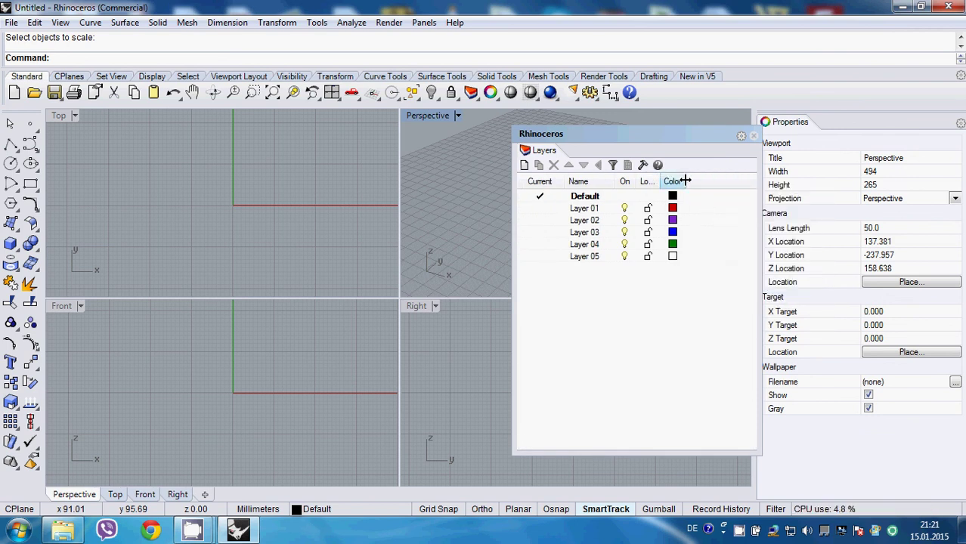
mouse_move(682, 182)
mouse_down()
mouse_move(724, 184)
mouse_move(684, 183)
mouse_up()
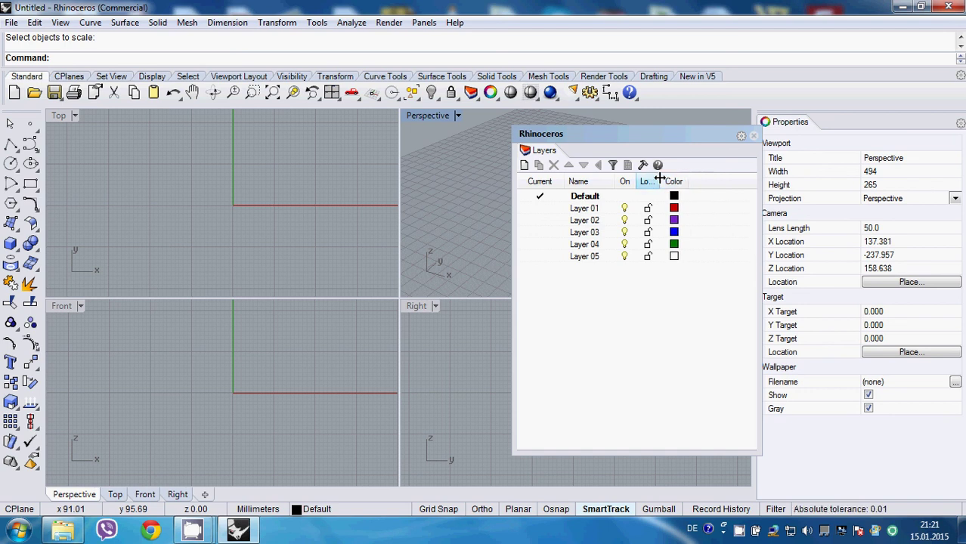
drag(613, 181, 676, 181)
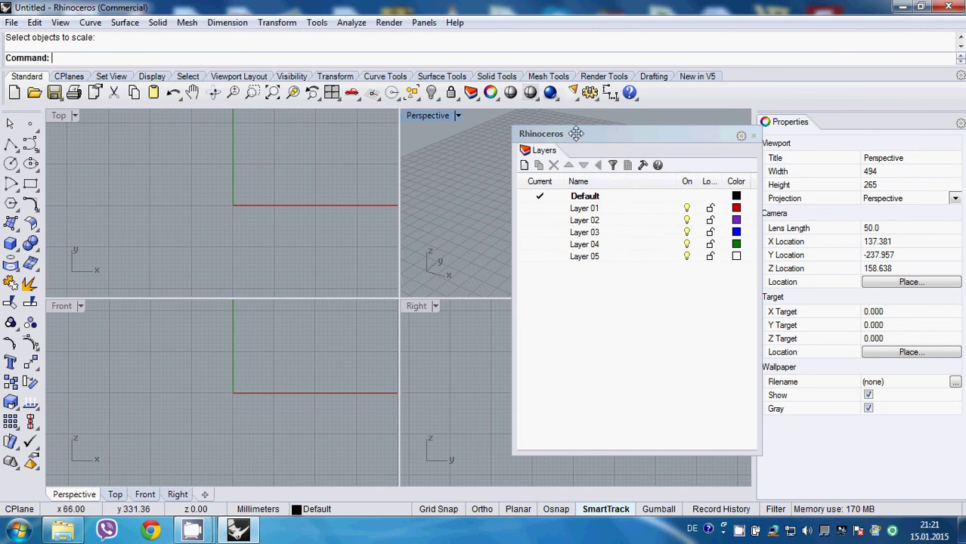
Dock Layers beside Properties showing the layer list, then open the popup toolbar in the Top viewport
drag(578, 134, 850, 121)
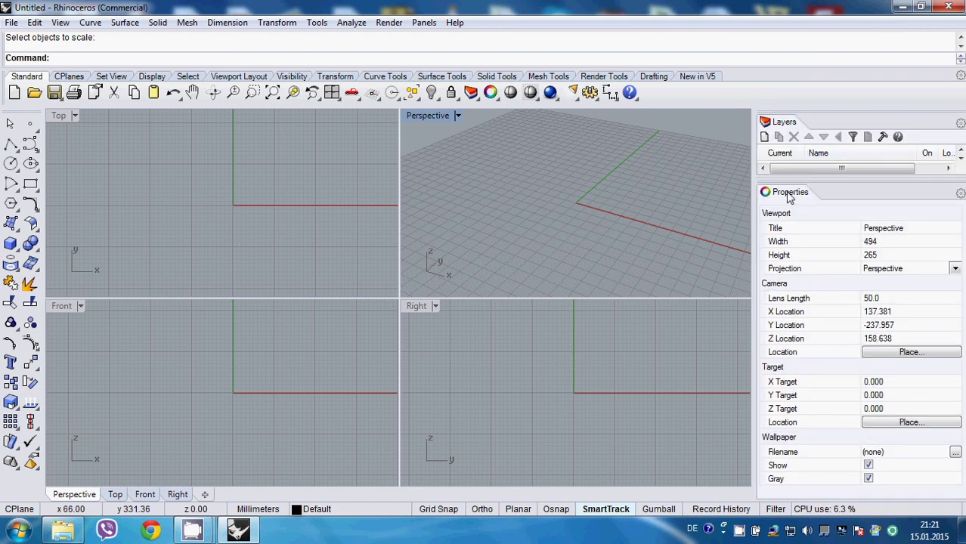
drag(790, 193, 785, 129)
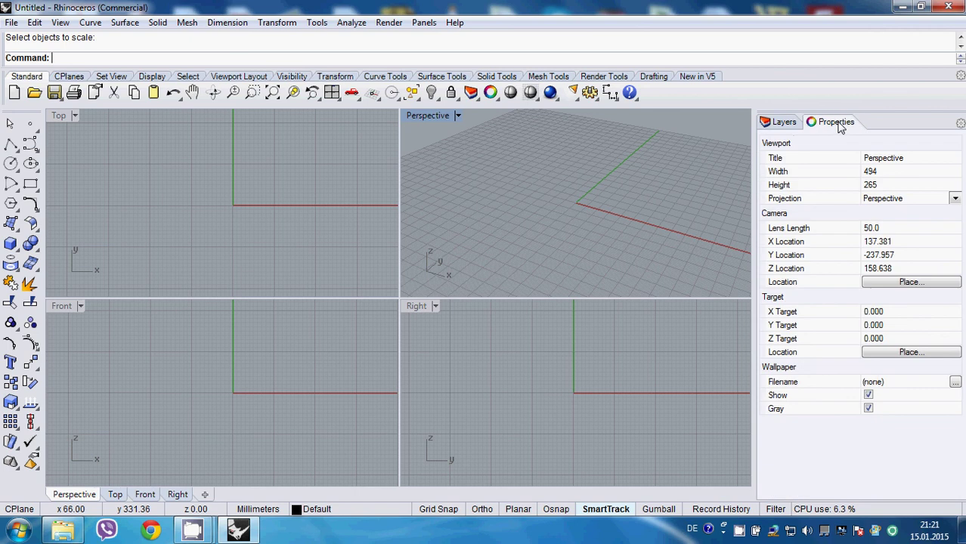
click(784, 122)
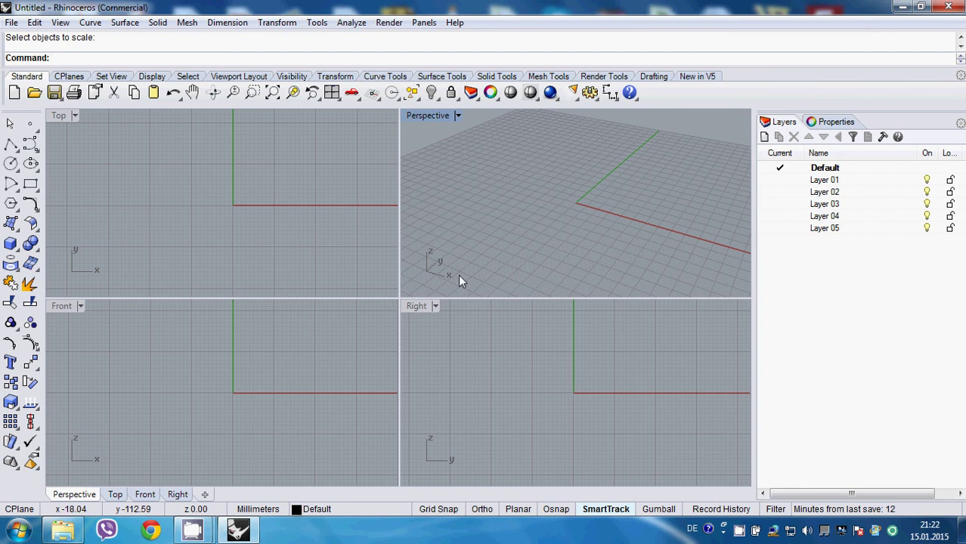
click(199, 168)
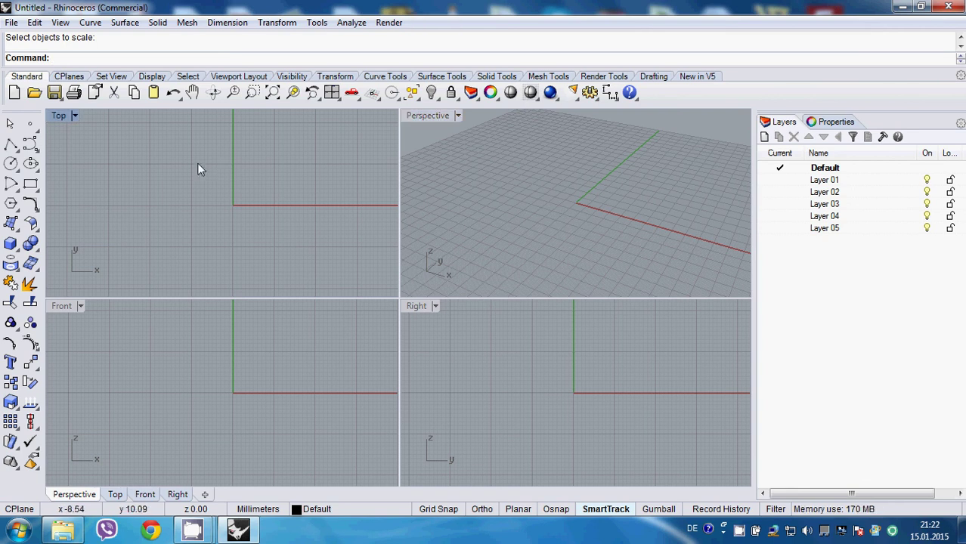
middle_click(197, 163)
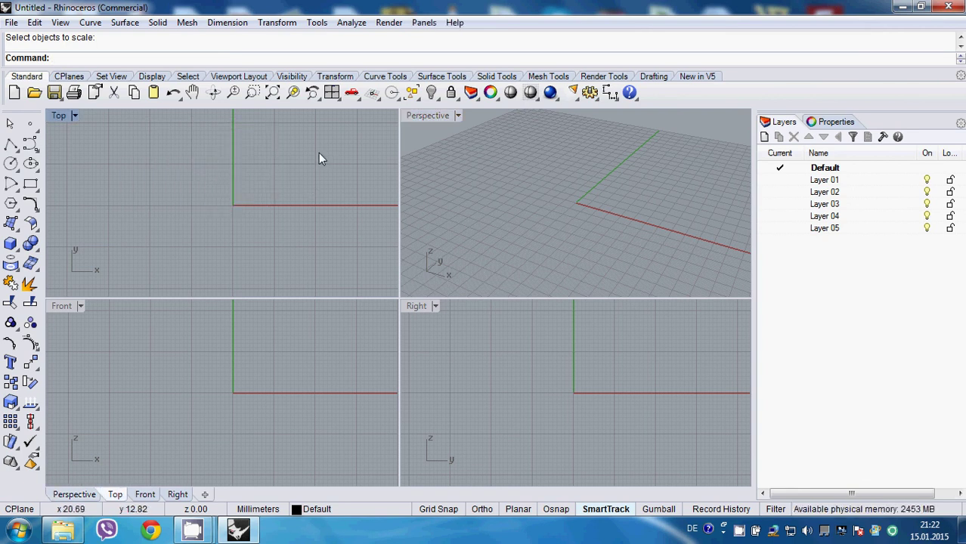